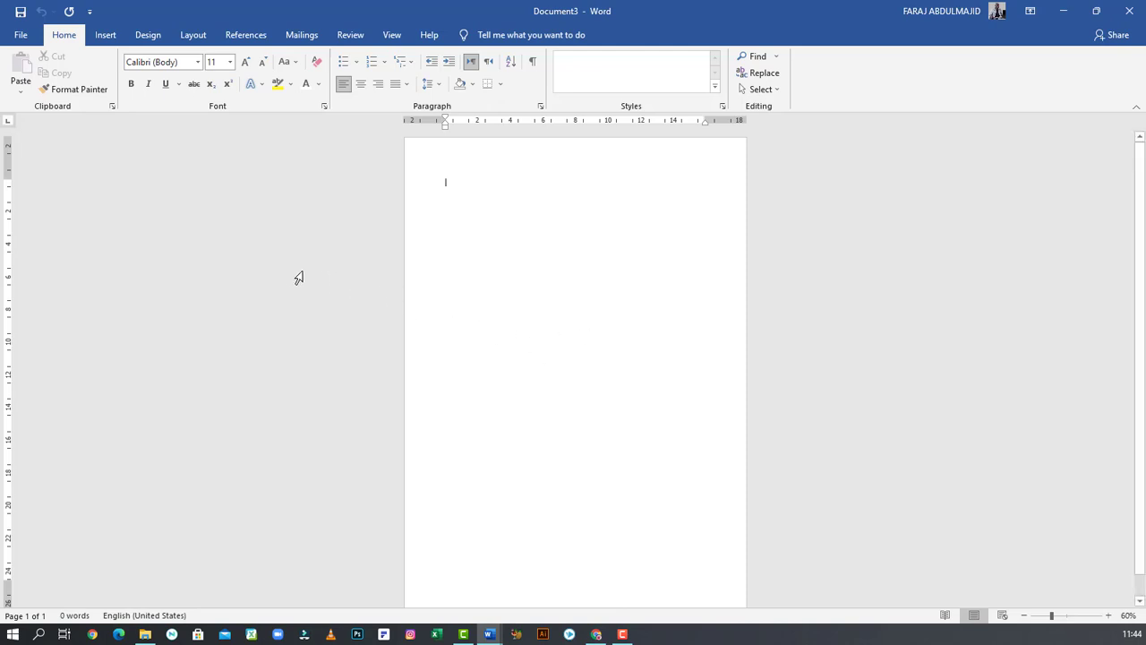
pyautogui.click(105, 35)
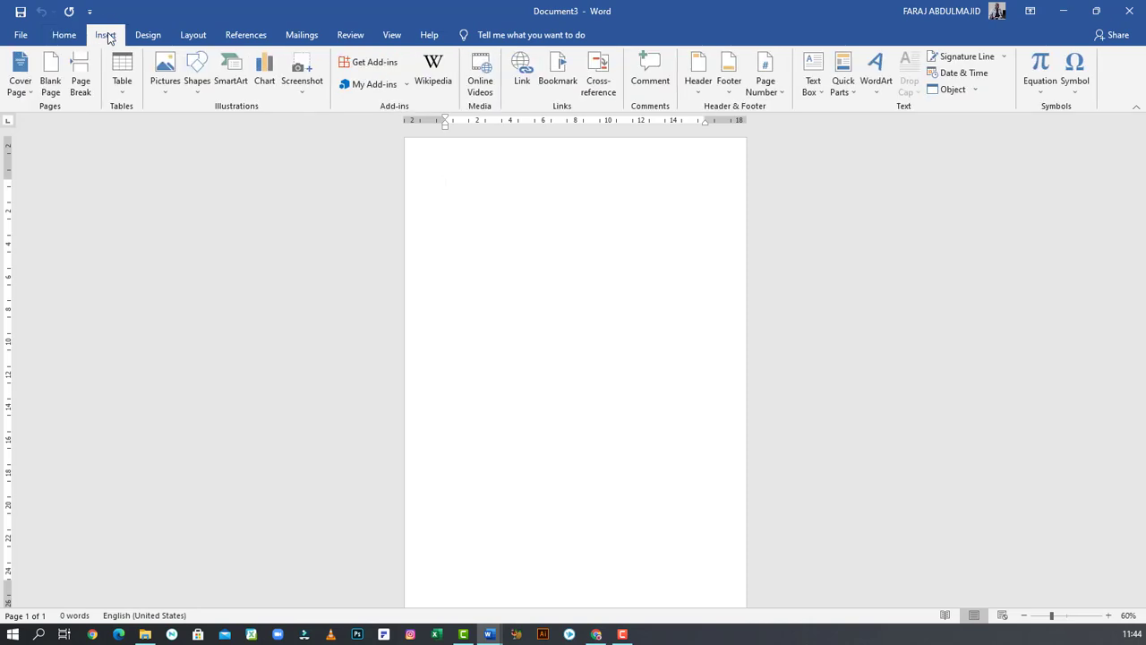
pyautogui.click(197, 81)
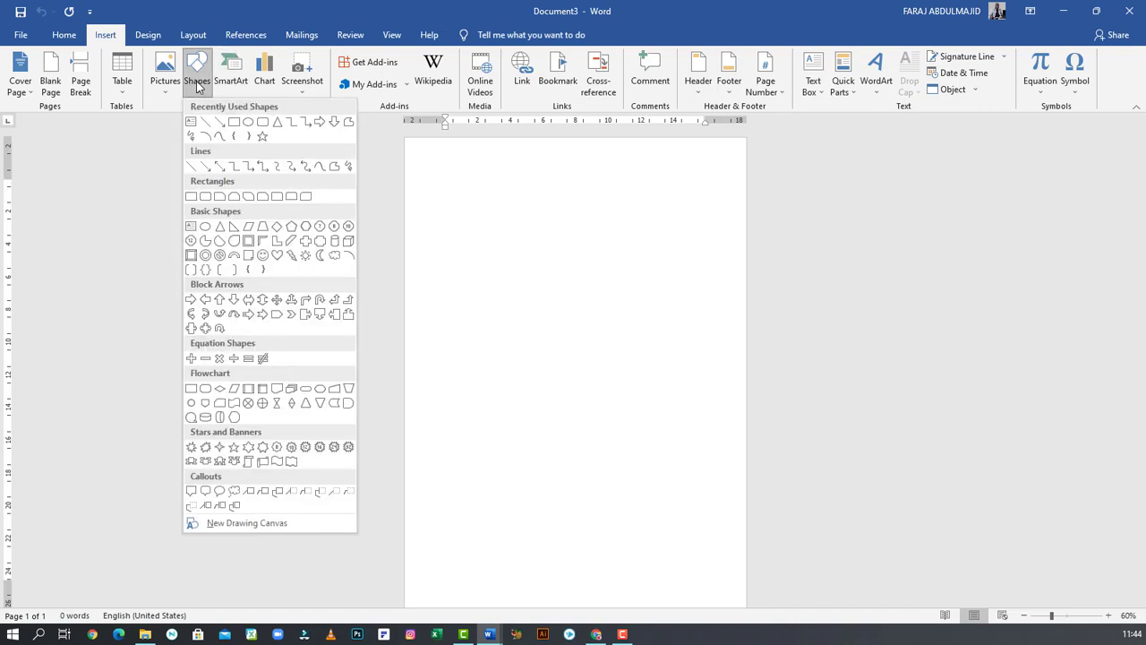
pyautogui.click(197, 82)
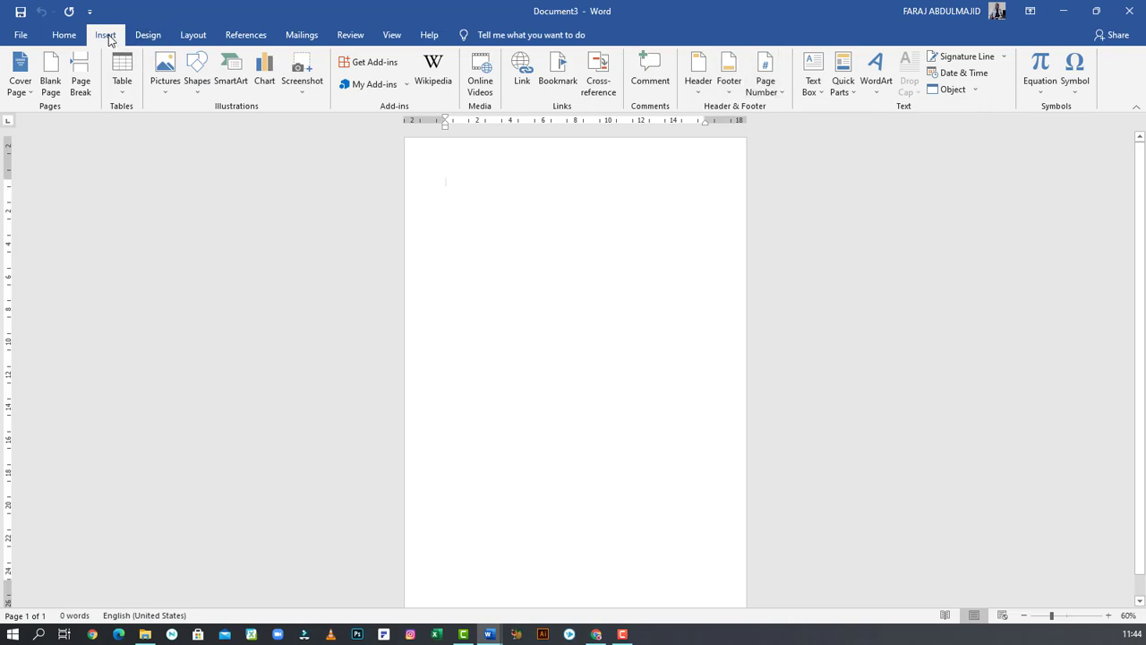
pyautogui.click(810, 86)
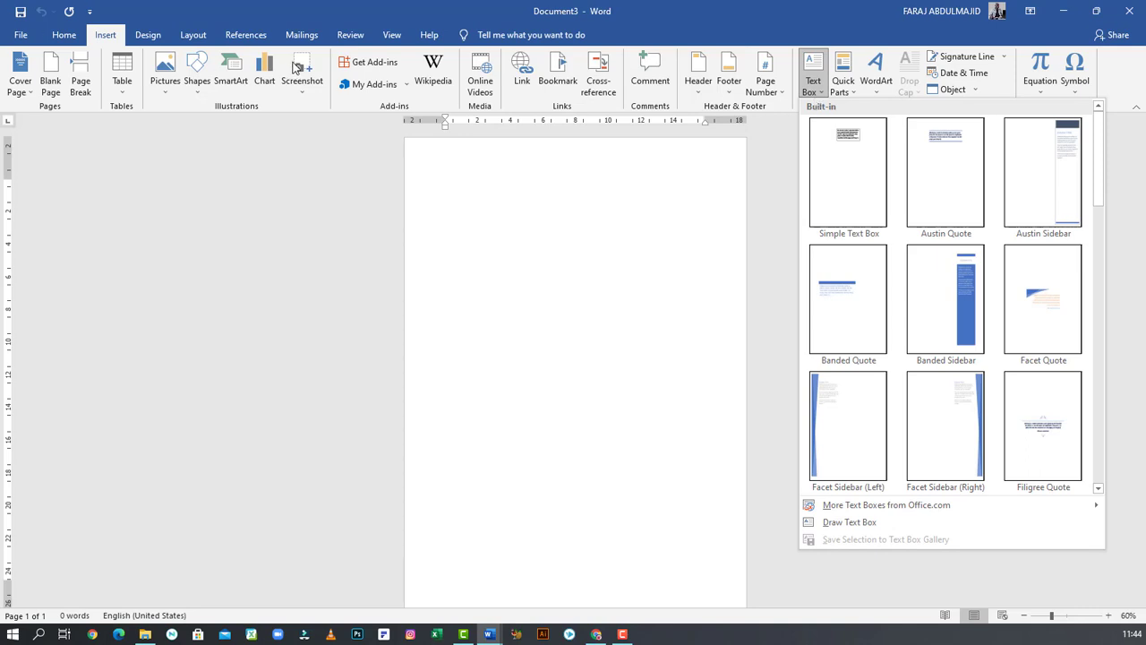
pyautogui.click(166, 93)
pyautogui.click(167, 90)
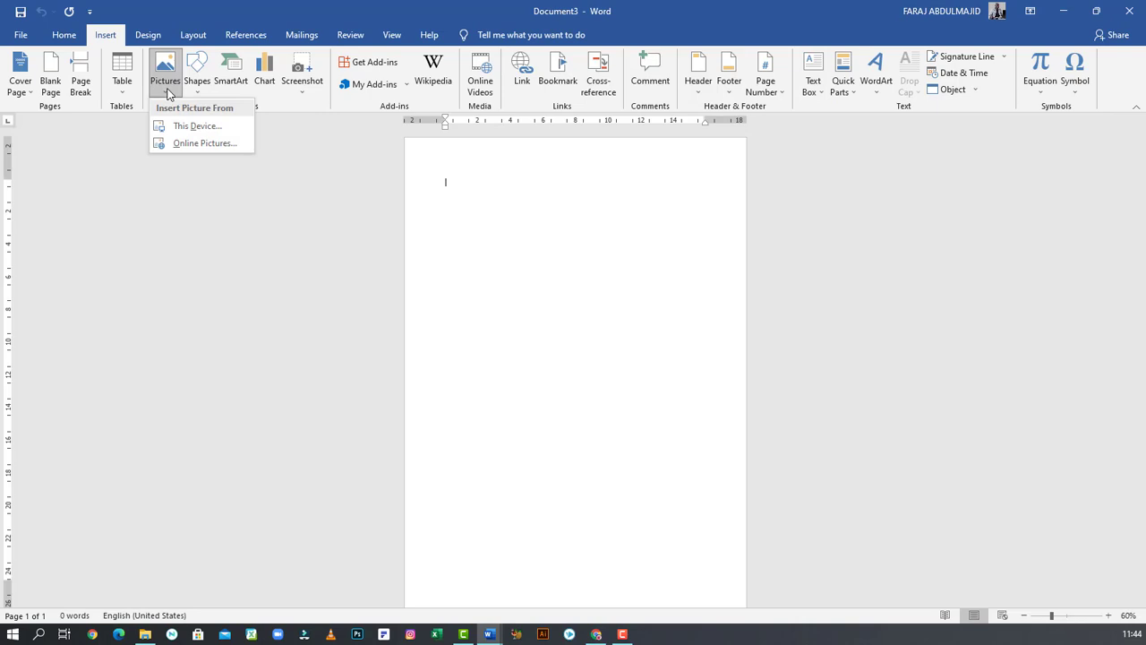
pyautogui.click(322, 5)
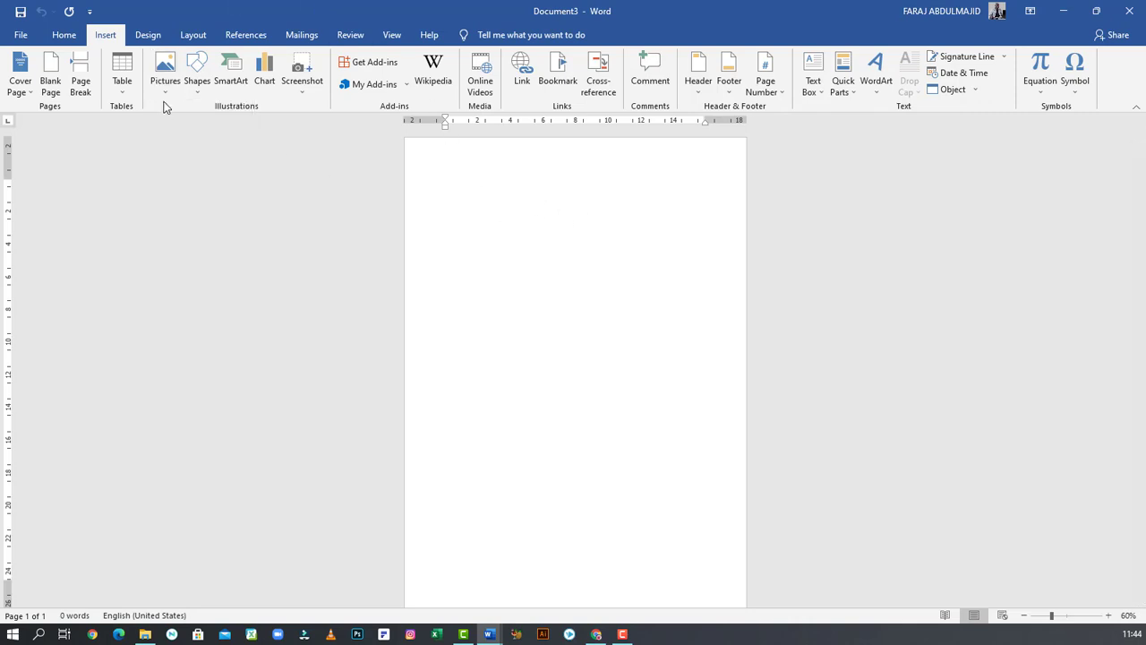
# Step: Draw a large oval about 23.82 cm wide and 12.39 cm high, and move it up so it overhangs the page's upper edge
pyautogui.click(196, 85)
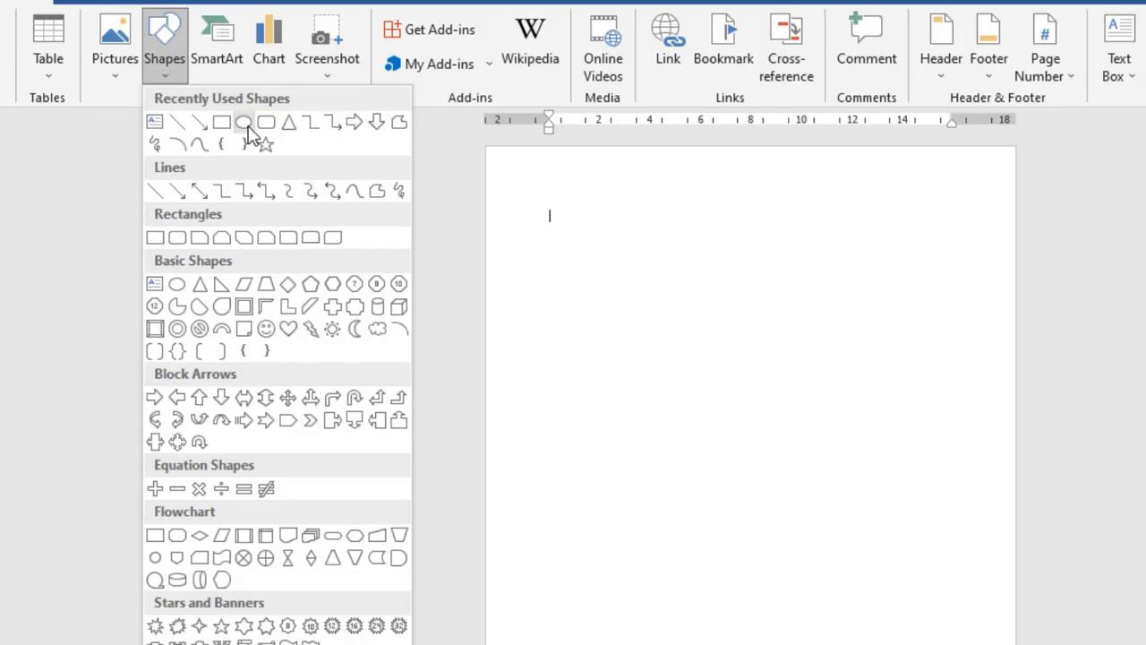
pyautogui.click(246, 124)
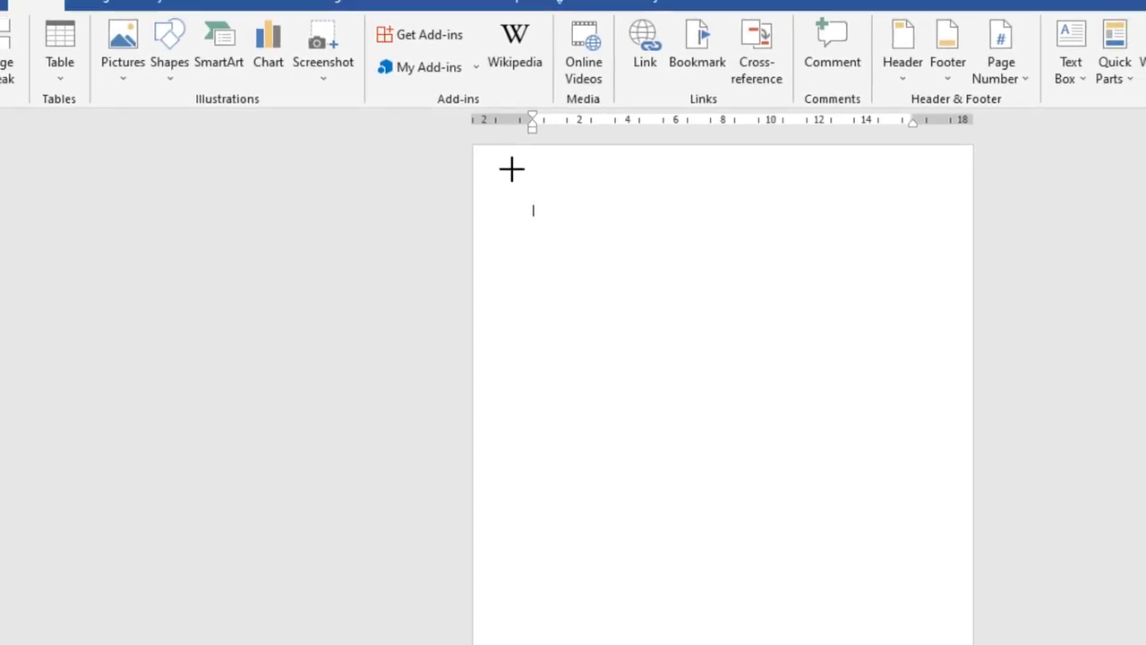
pyautogui.moveTo(485, 156); pyautogui.dragTo(1048, 450)
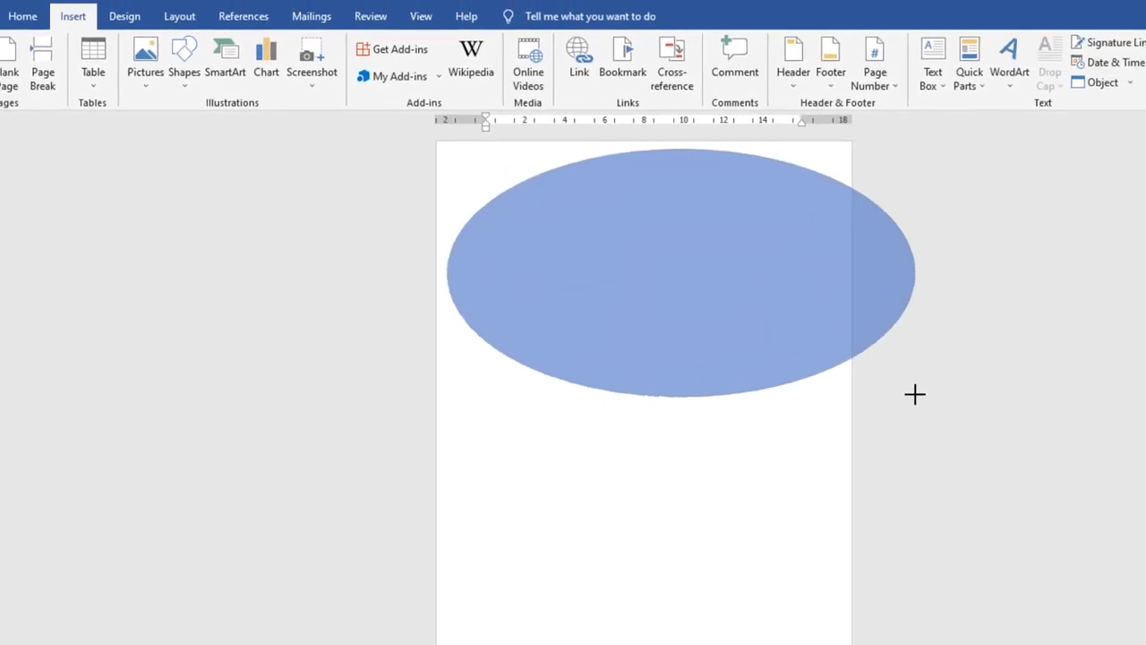
pyautogui.moveTo(915, 394); pyautogui.dragTo(914, 394)
pyautogui.moveTo(639, 259)
pyautogui.mouseDown()
pyautogui.moveTo(589, 215)
pyautogui.moveTo(587, 197)
pyautogui.moveTo(532, 168)
pyautogui.mouseUp()
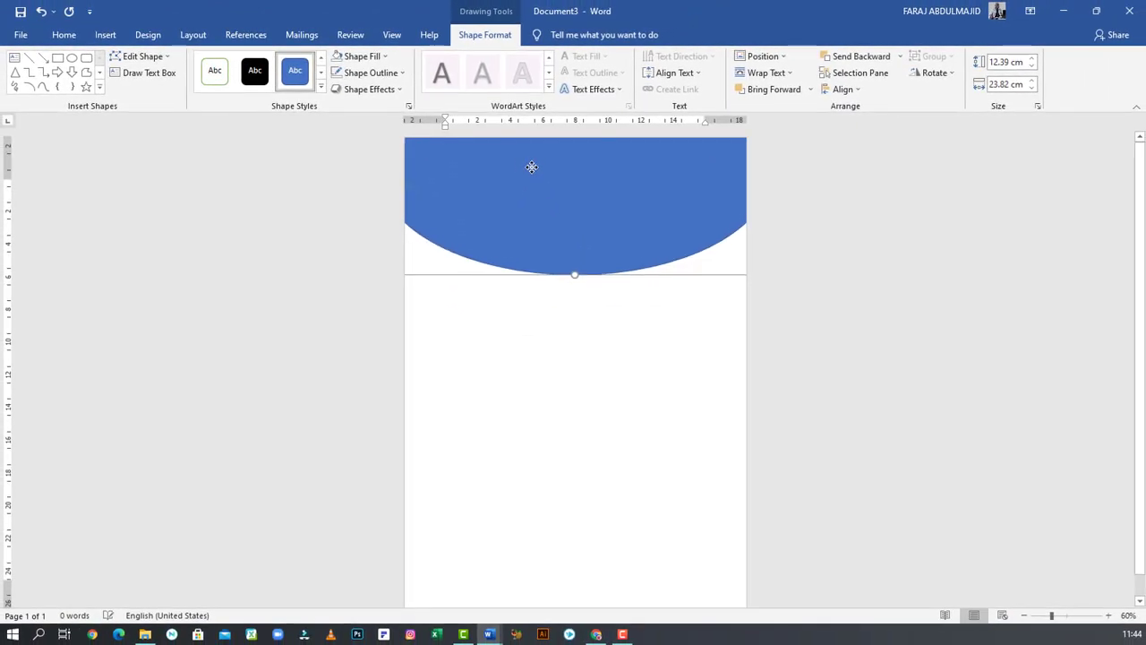
# Step: Fill the oval with the very dark navy from the recent colors
pyautogui.click(321, 73)
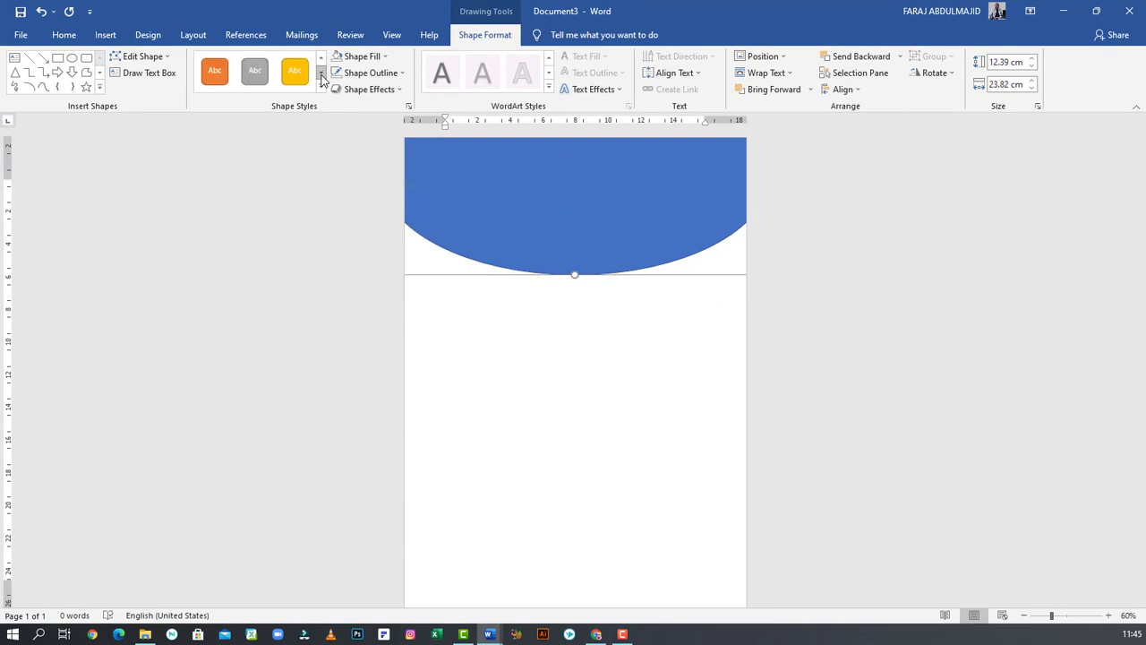
pyautogui.click(322, 76)
pyautogui.click(322, 76)
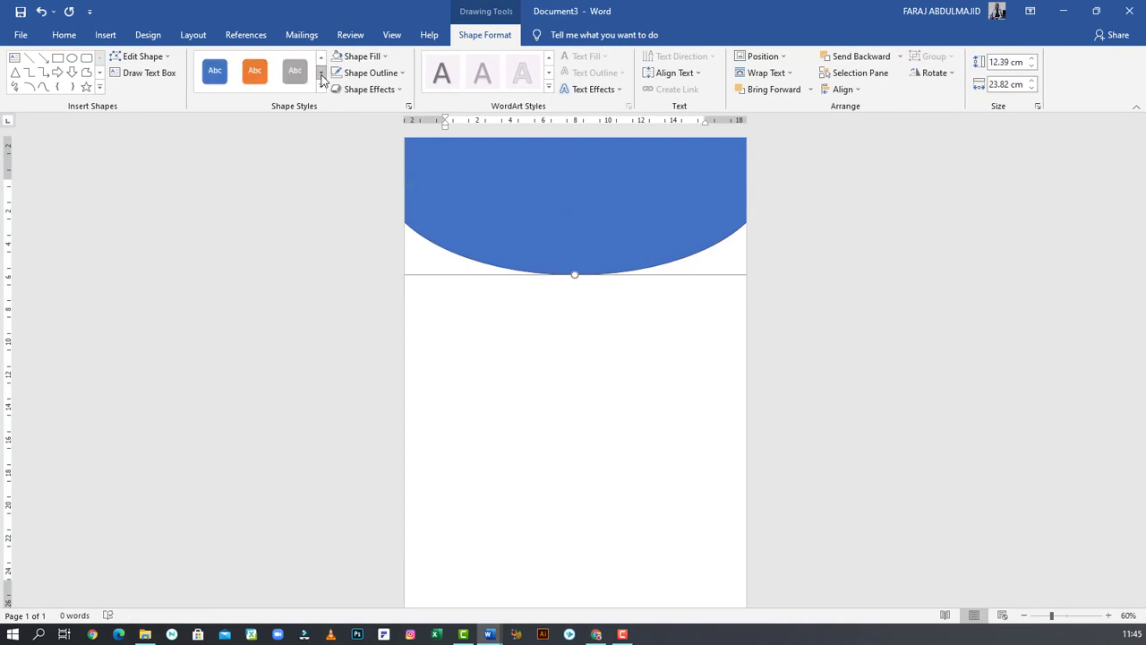
pyautogui.click(363, 55)
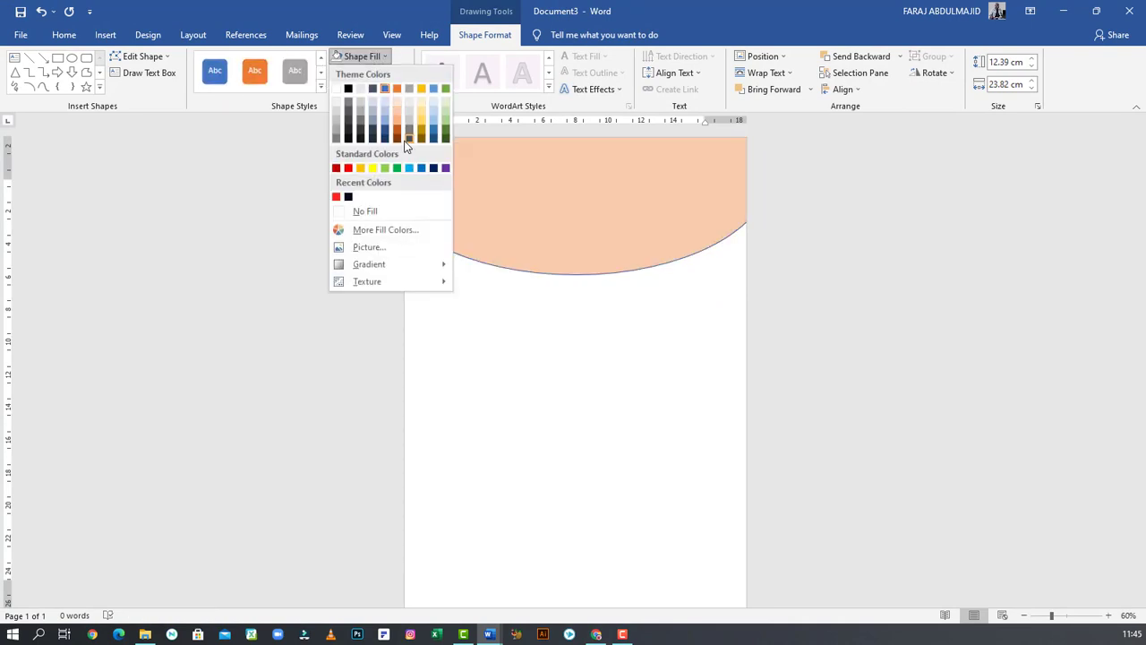
pyautogui.click(348, 197)
pyautogui.click(653, 336)
# Step: Remove the dark oval's outline and shift the oval slightly further up the page
pyautogui.click(577, 163)
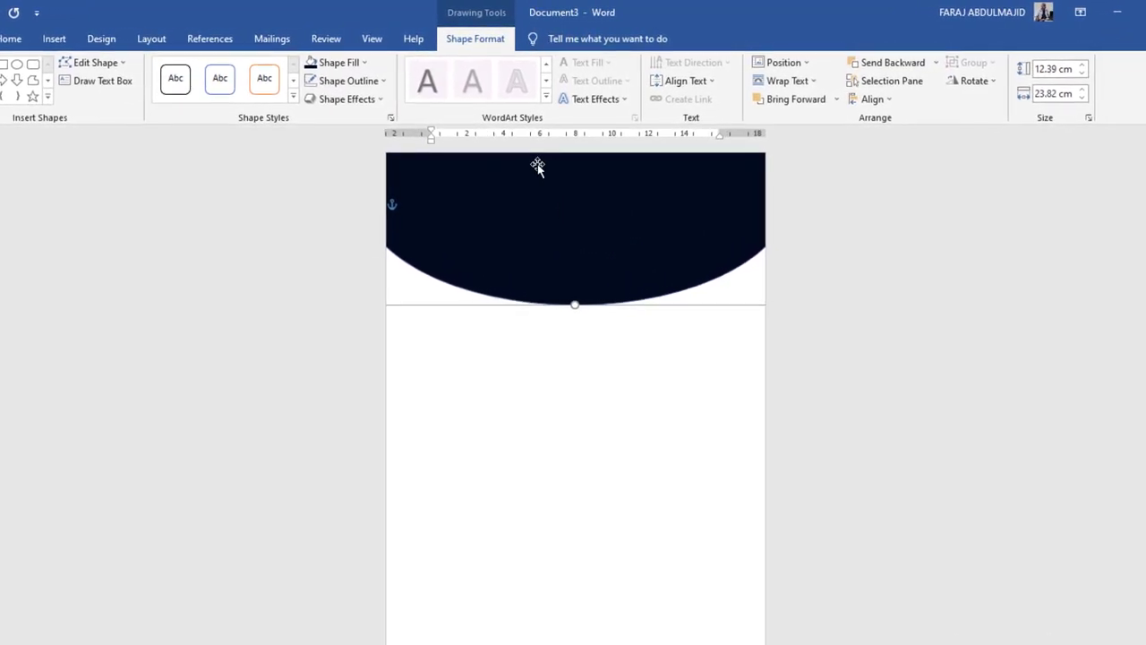
pyautogui.click(337, 100)
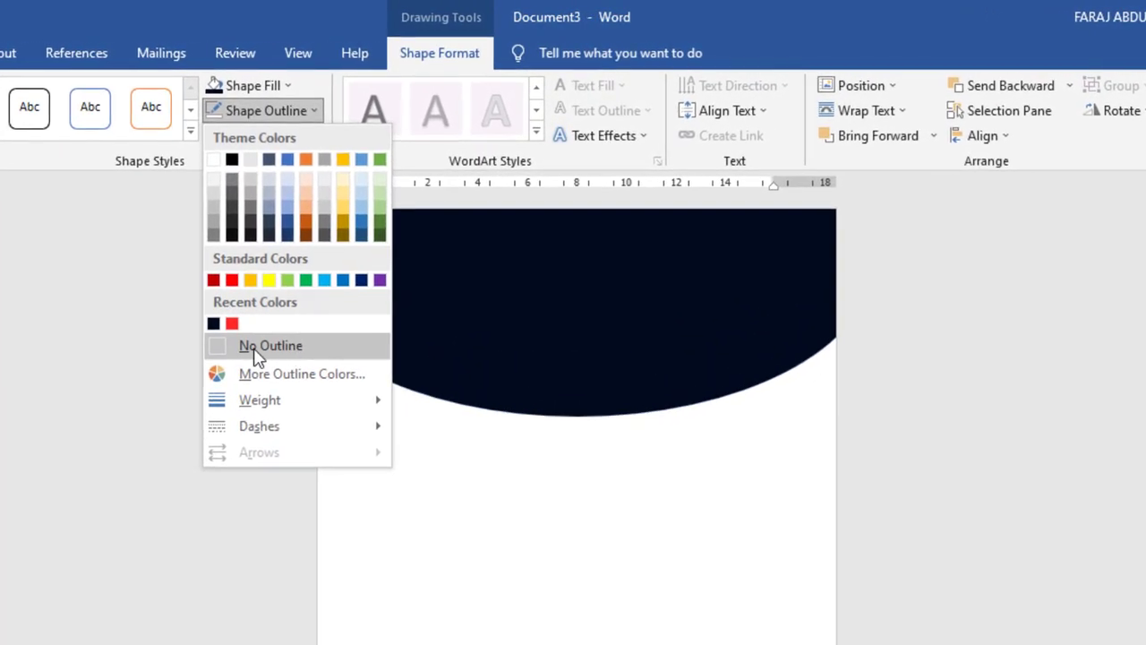
pyautogui.click(295, 345)
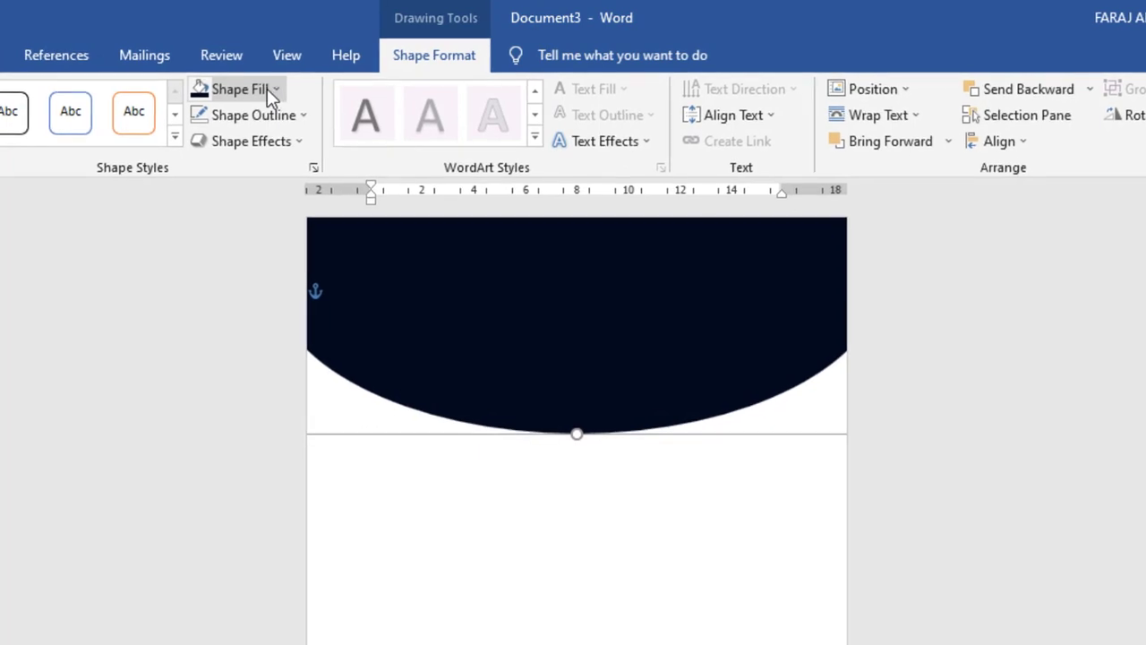
pyautogui.click(613, 578)
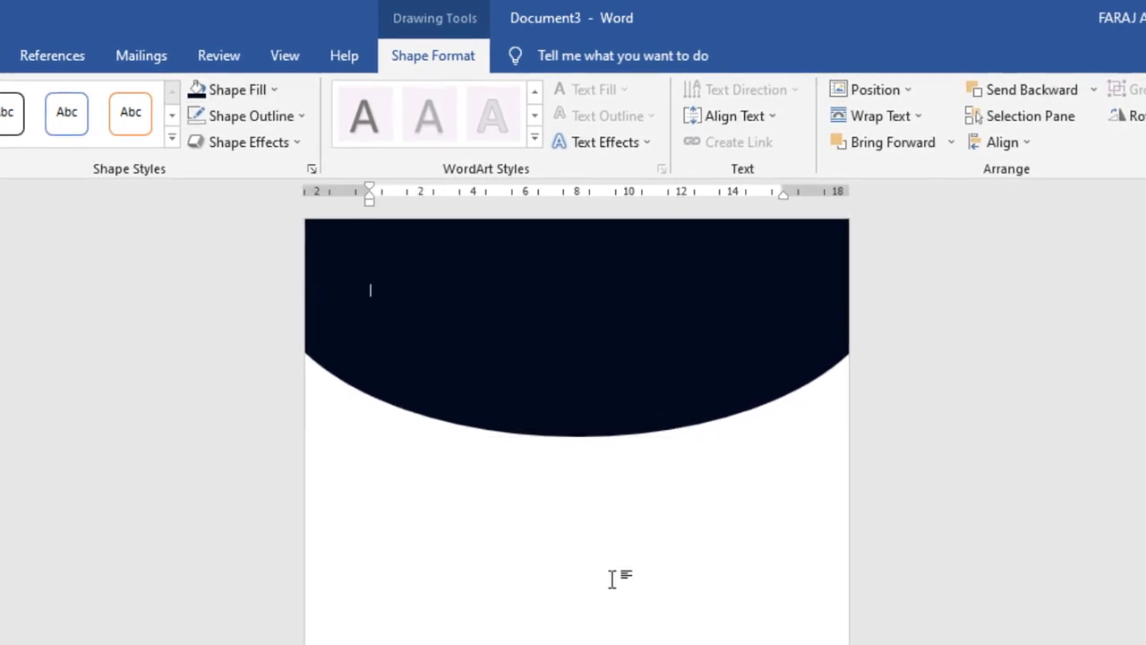
pyautogui.moveTo(499, 314); pyautogui.dragTo(496, 299)
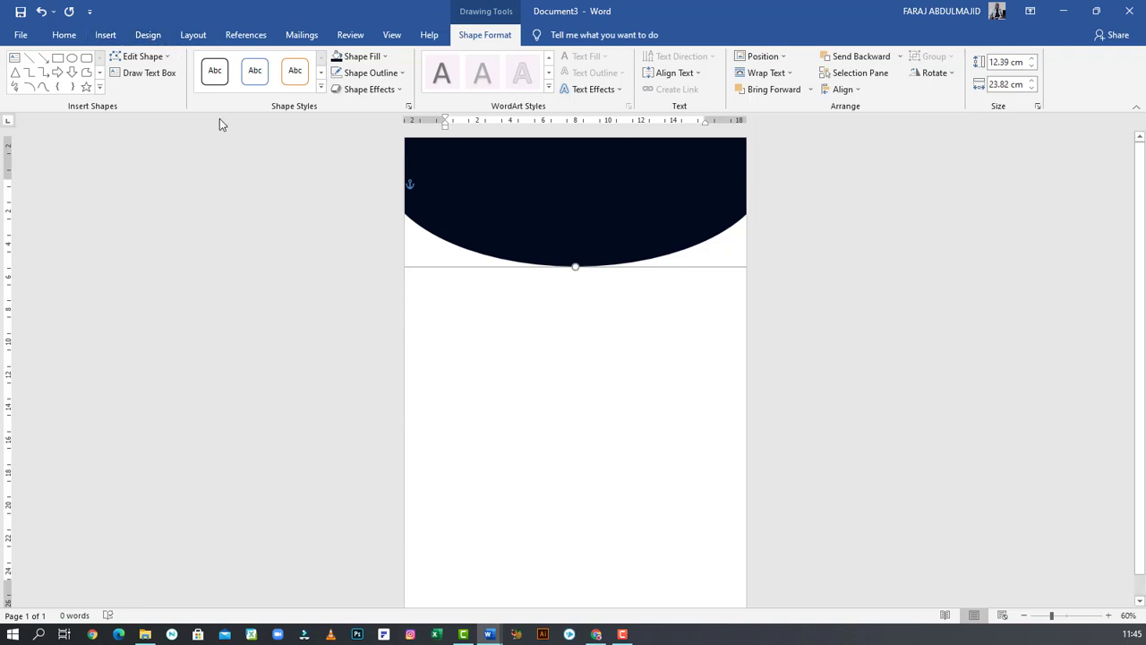
# Step: Insert the red play-button picture "Untitled design (8)" from the Downloads folder and set its wrapping to in front of text
pyautogui.click(152, 35)
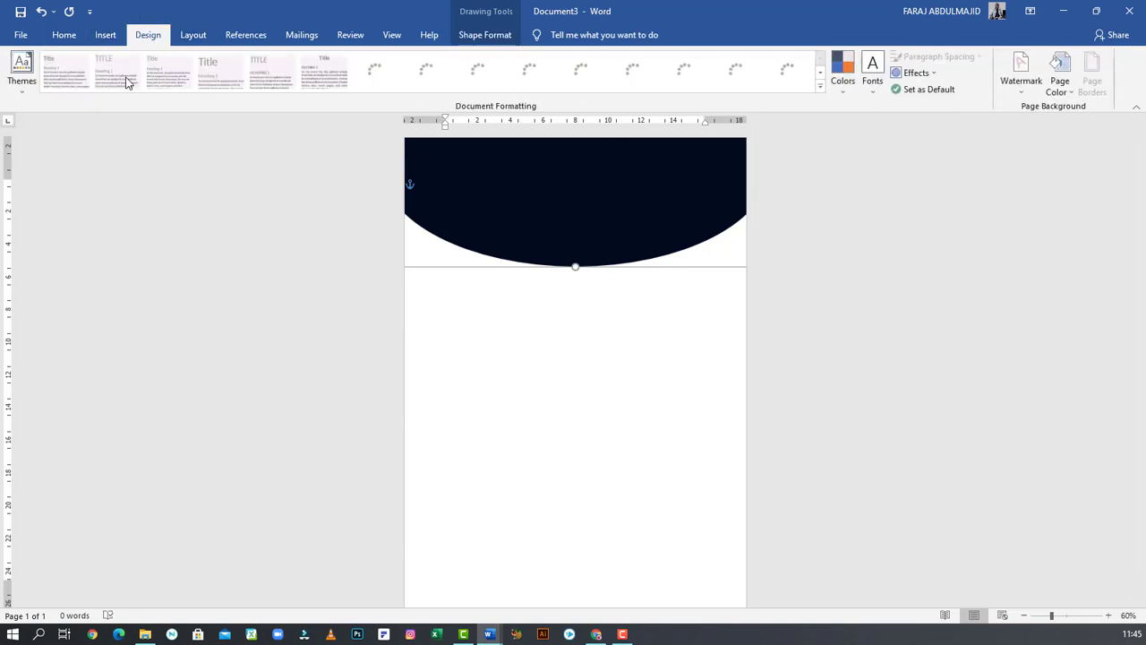
pyautogui.click(103, 36)
pyautogui.click(165, 93)
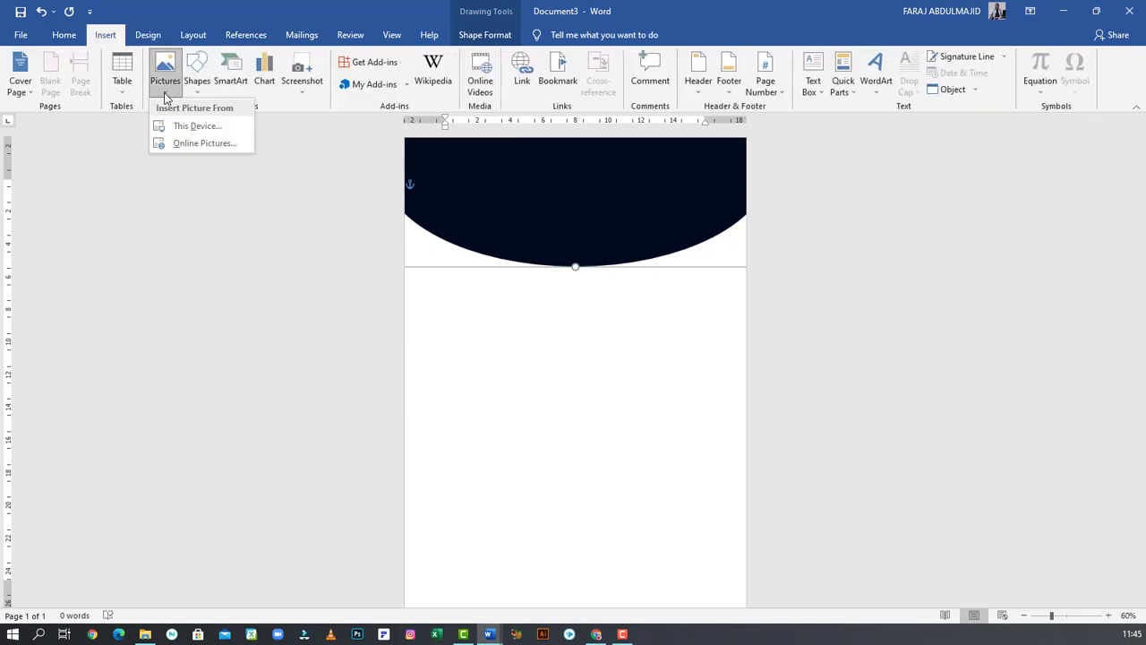
pyautogui.click(199, 128)
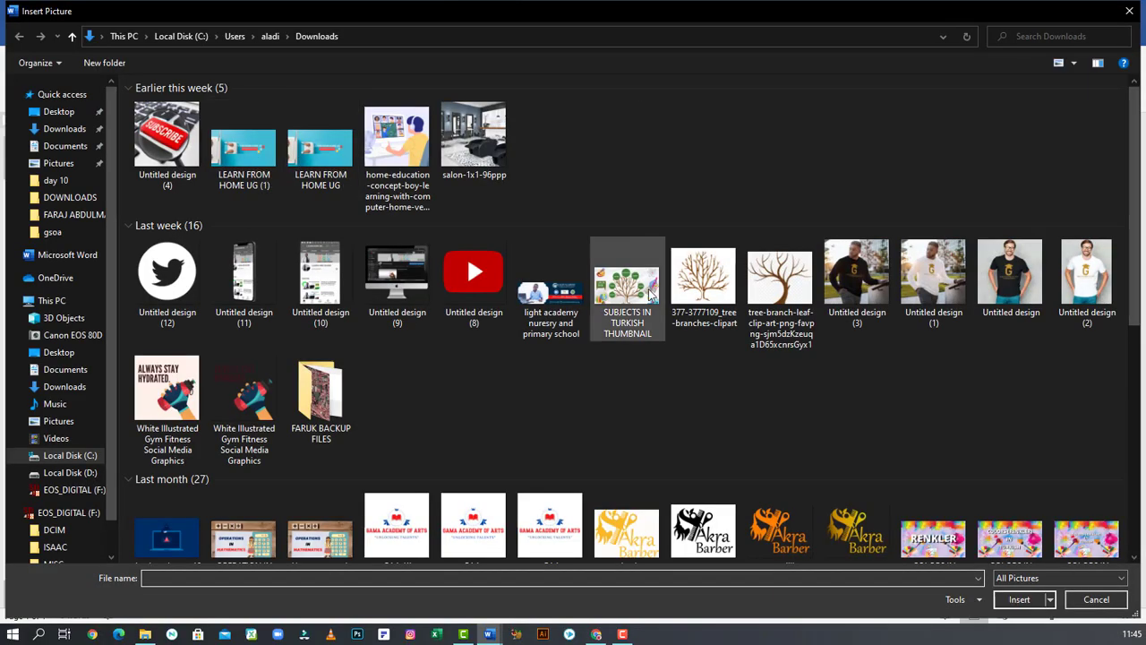
pyautogui.click(474, 277)
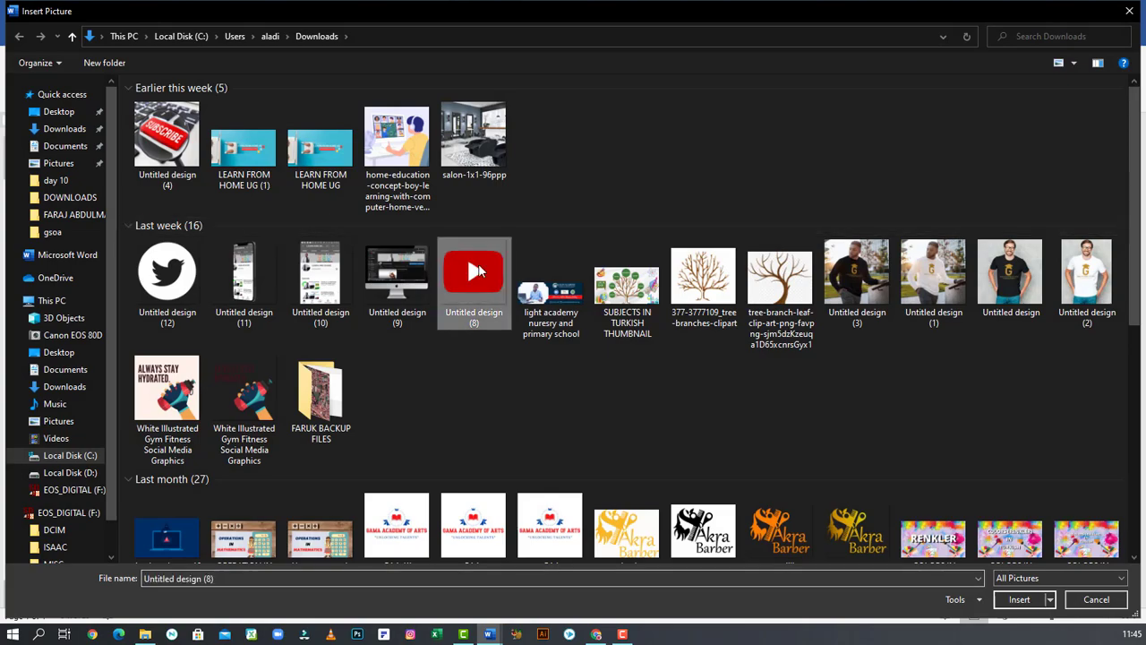
pyautogui.click(1019, 599)
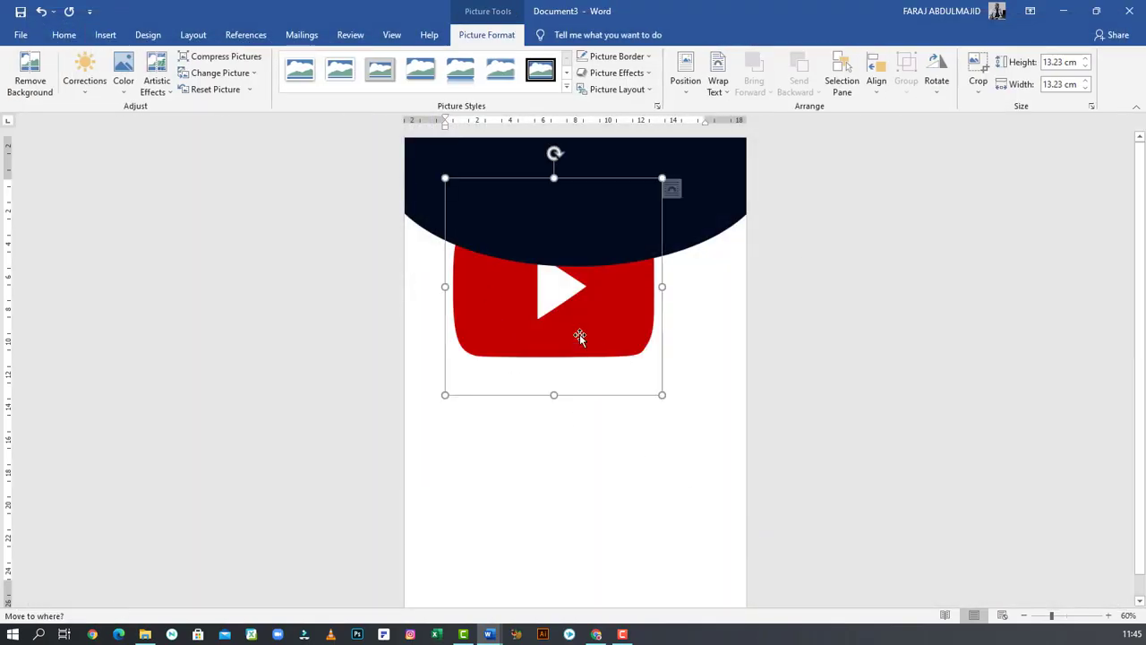
pyautogui.click(682, 190)
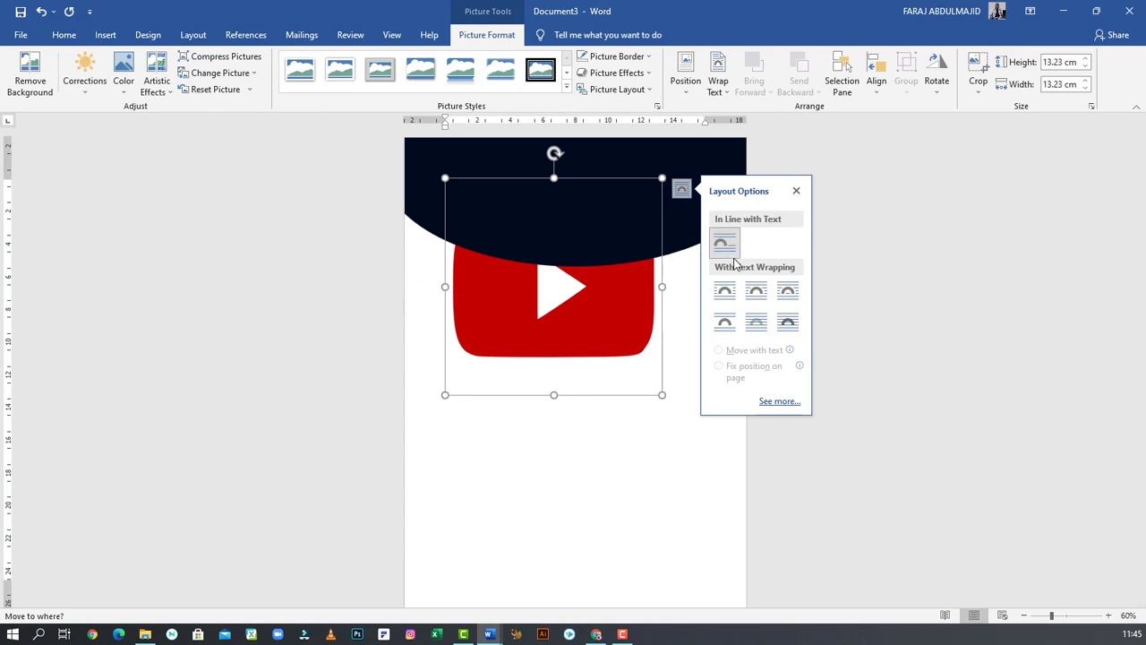
pyautogui.click(789, 324)
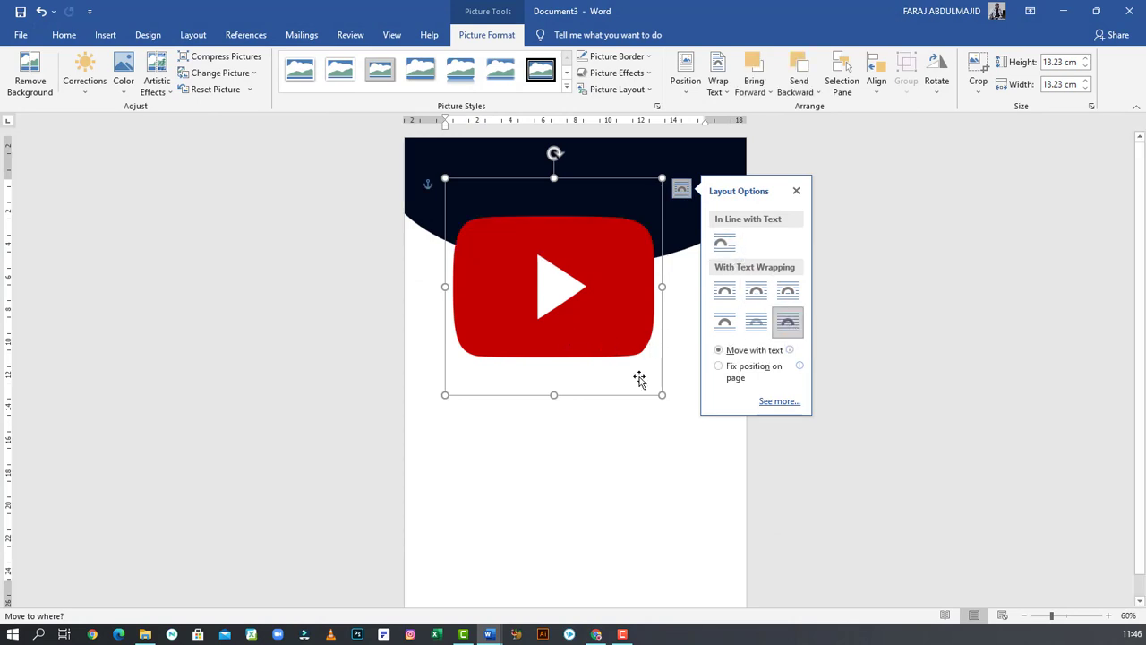
# Step: Shrink the play-button picture to about 3.5 cm square and position it at the left side of the dark header shape
pyautogui.moveTo(661, 394); pyautogui.dragTo(503, 235)
pyautogui.moveTo(458, 180)
pyautogui.mouseDown()
pyautogui.moveTo(439, 137)
pyautogui.moveTo(457, 147)
pyautogui.moveTo(454, 183)
pyautogui.mouseUp()
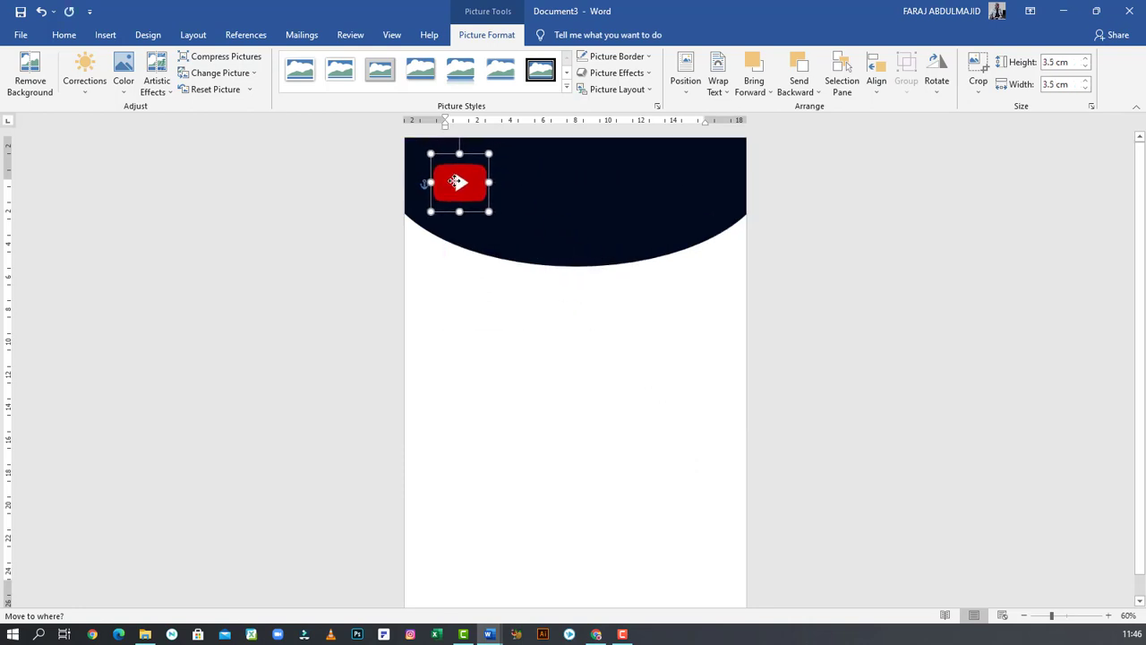
pyautogui.click(571, 215)
pyautogui.click(621, 368)
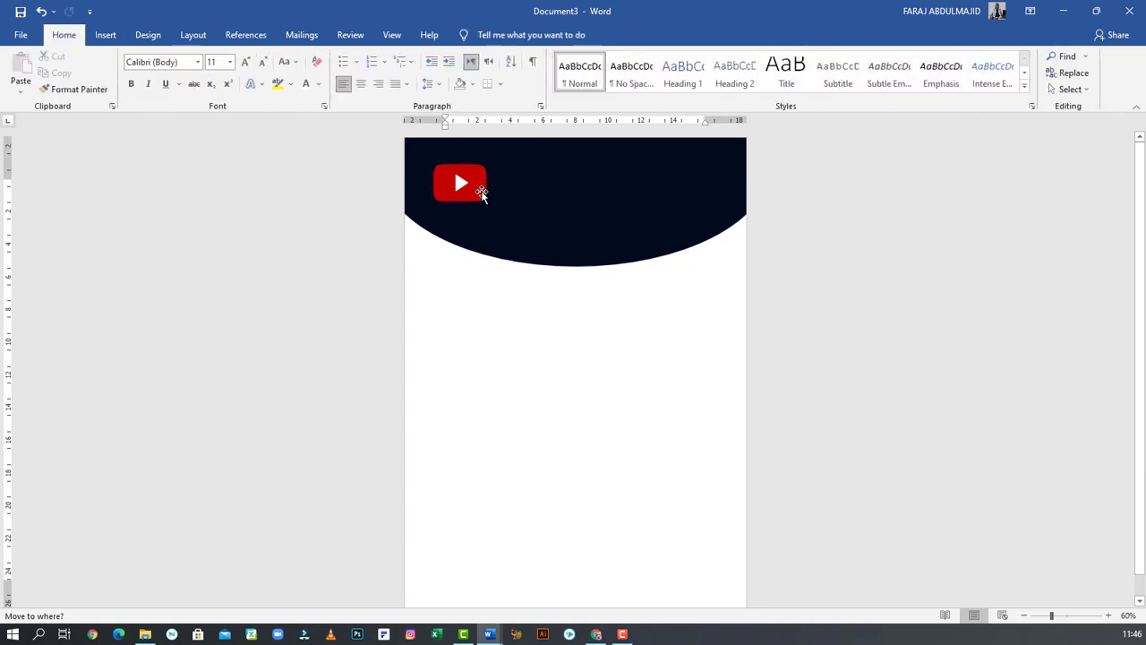
pyautogui.click(568, 188)
pyautogui.click(624, 310)
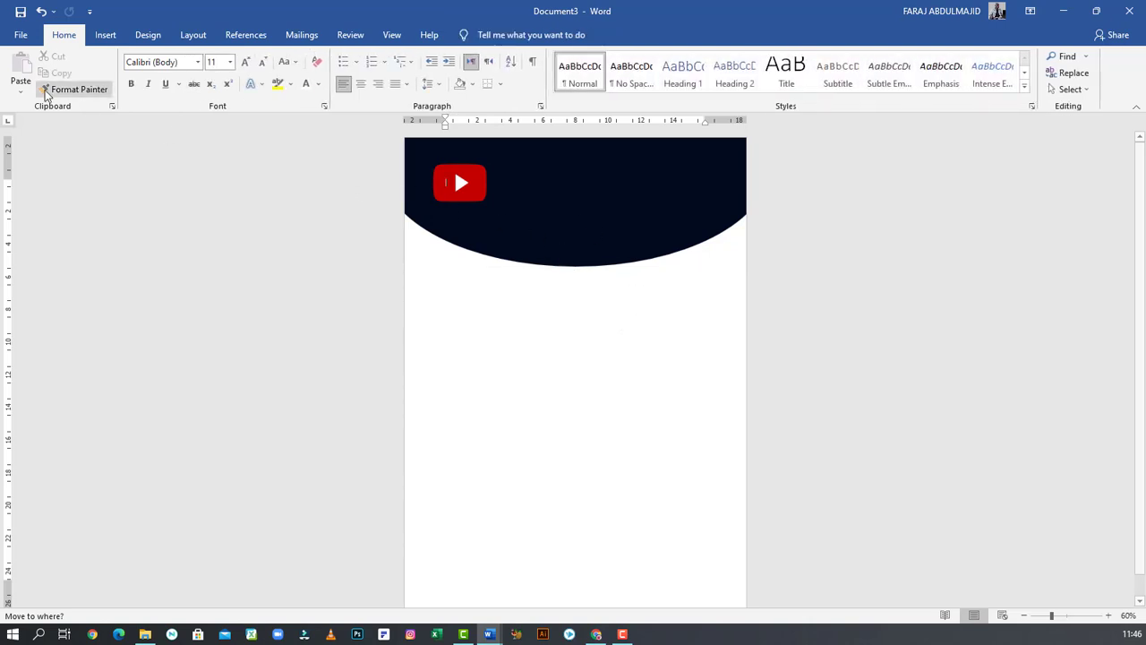
# Step: Draw a text box about 13.18 cm wide on the dark header shape, to the right of the play-button picture
pyautogui.click(104, 34)
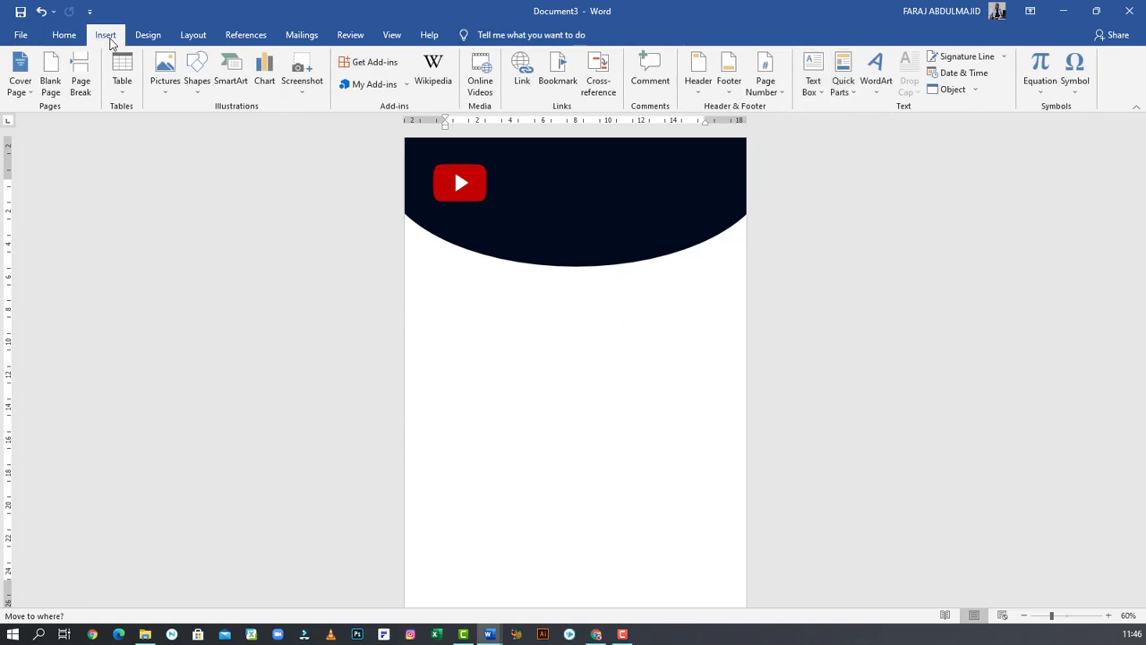
pyautogui.click(818, 94)
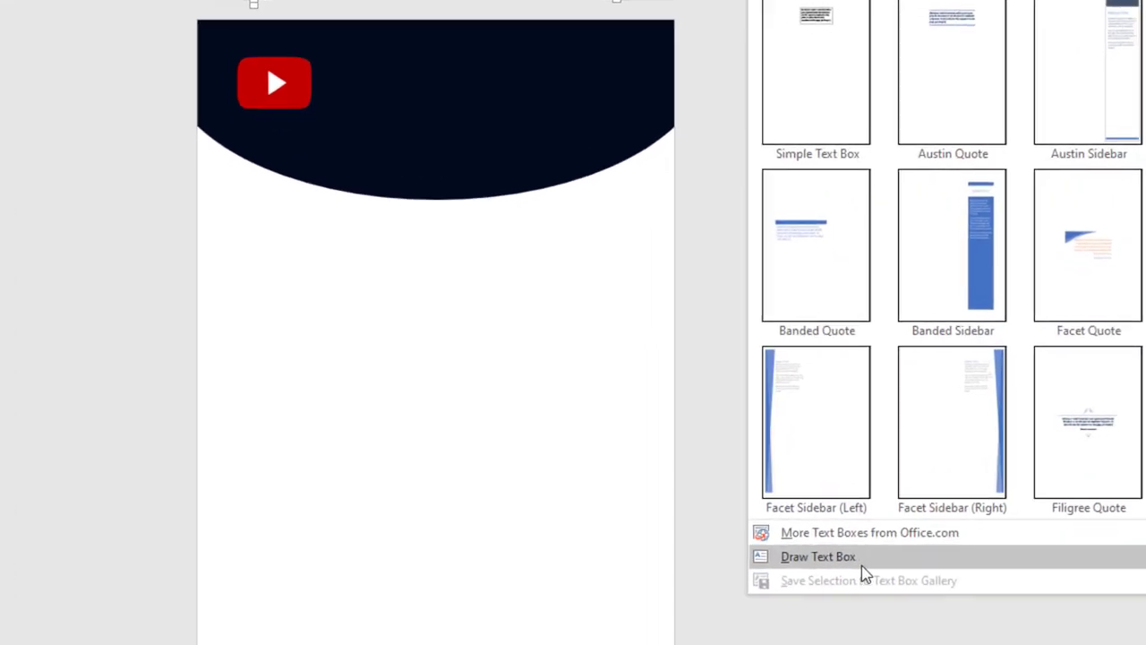
pyautogui.click(901, 575)
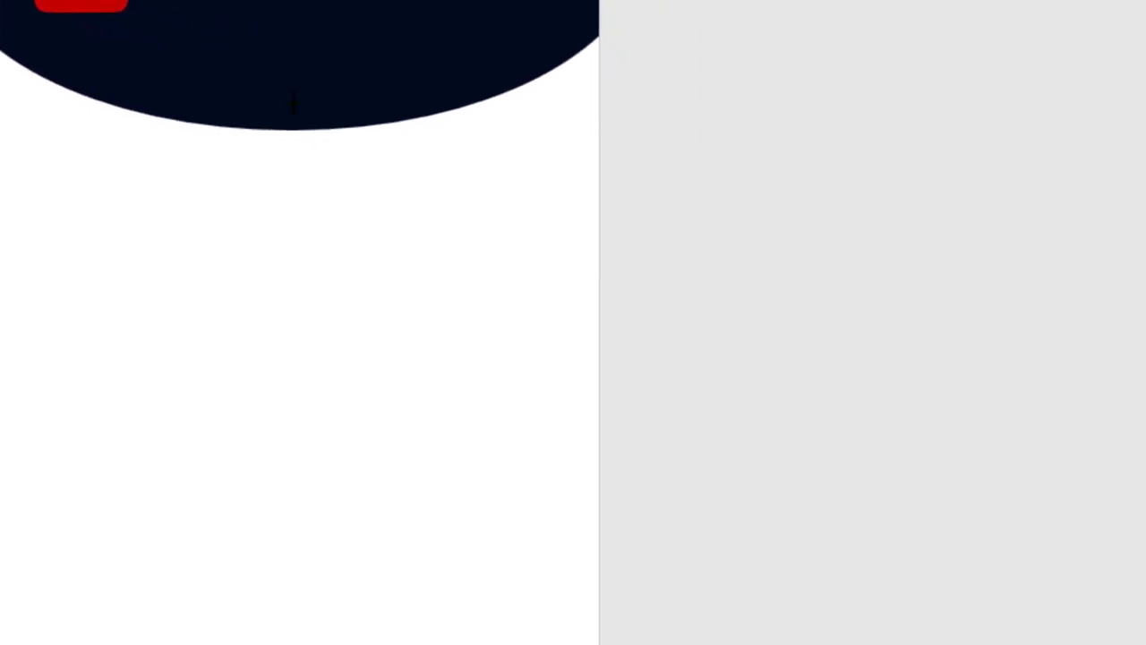
pyautogui.moveTo(130, 2); pyautogui.dragTo(541, 16)
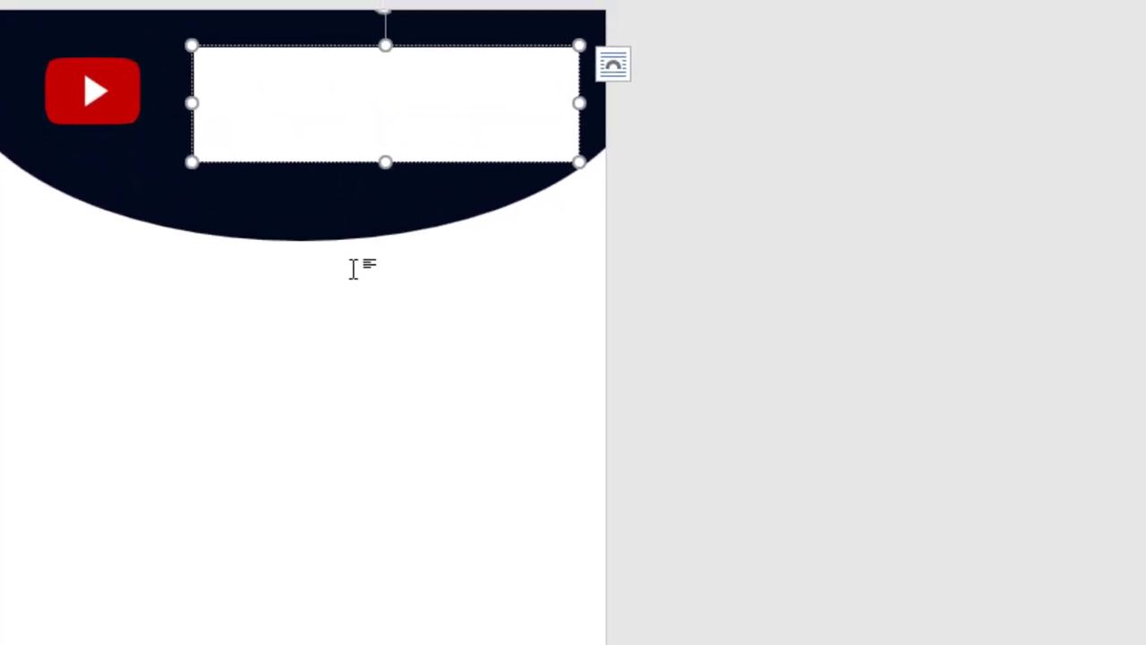
pyautogui.click(399, 351)
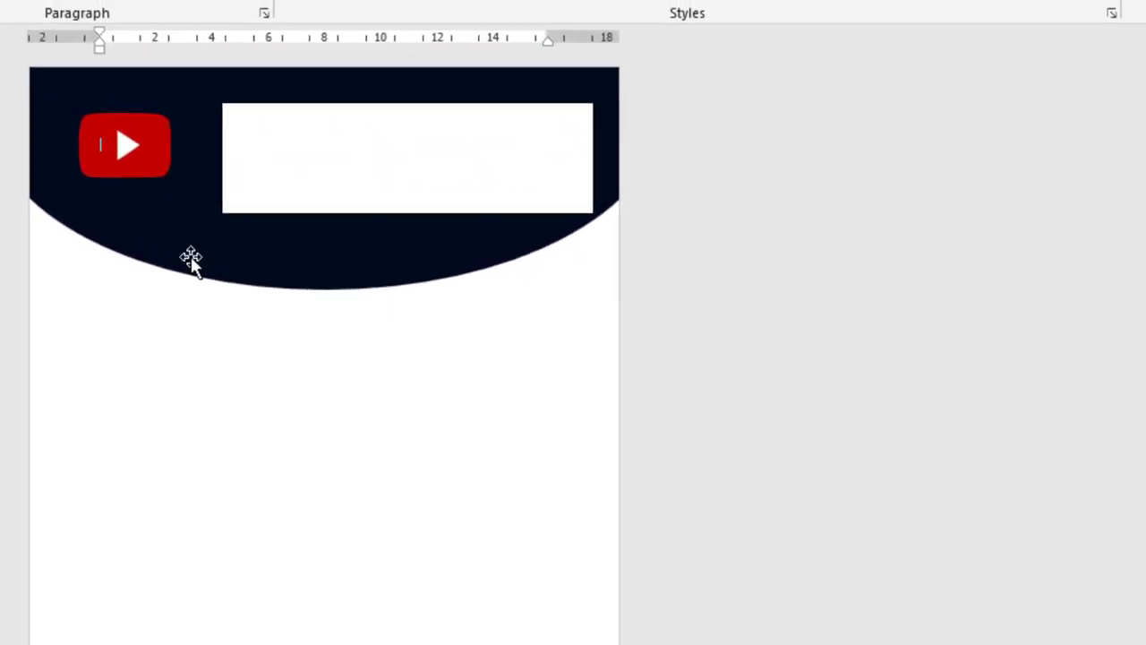
pyautogui.click(291, 69)
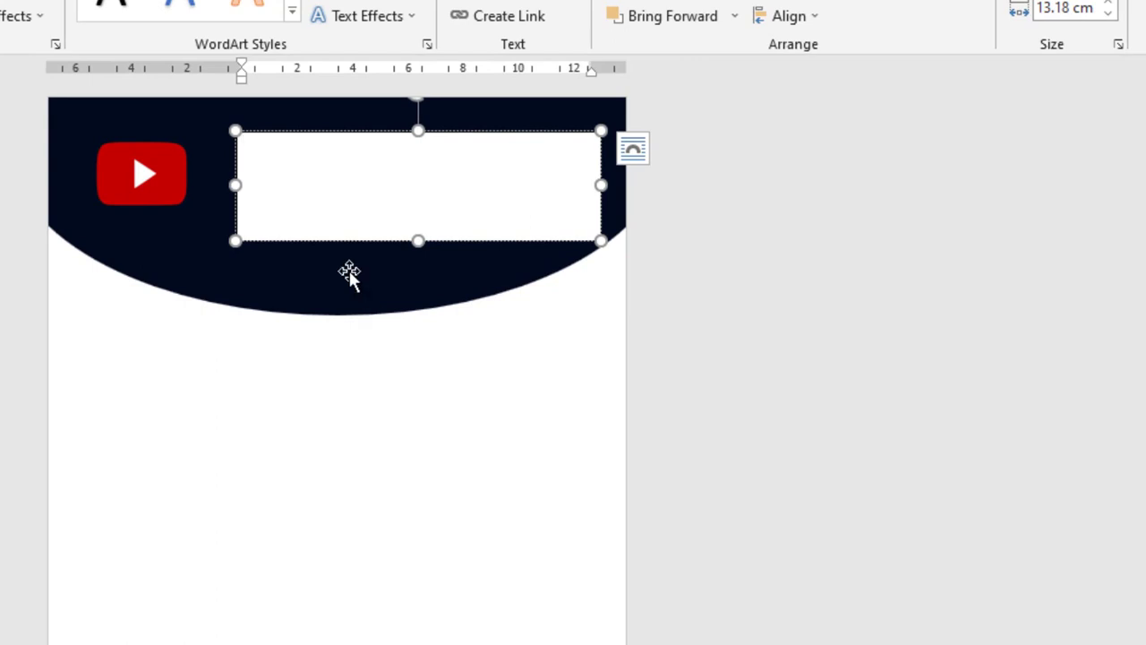
pyautogui.click(402, 376)
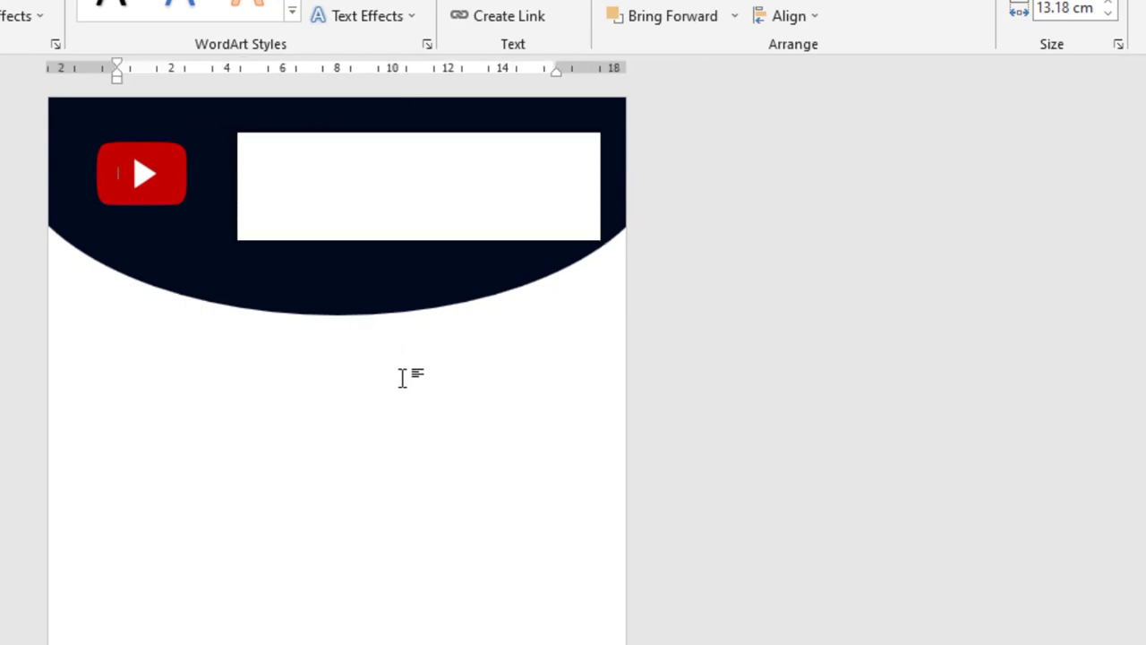
# Step: Remove the fill and the outline from the white text box on the dark header
pyautogui.click(325, 203)
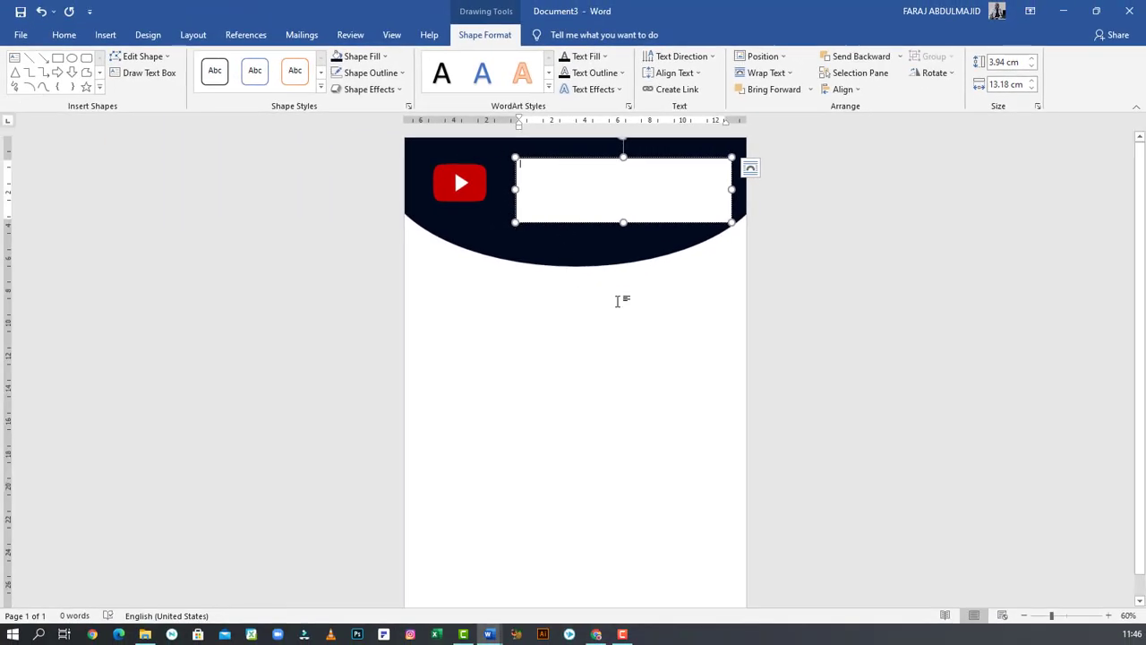
pyautogui.click(619, 299)
pyautogui.click(544, 175)
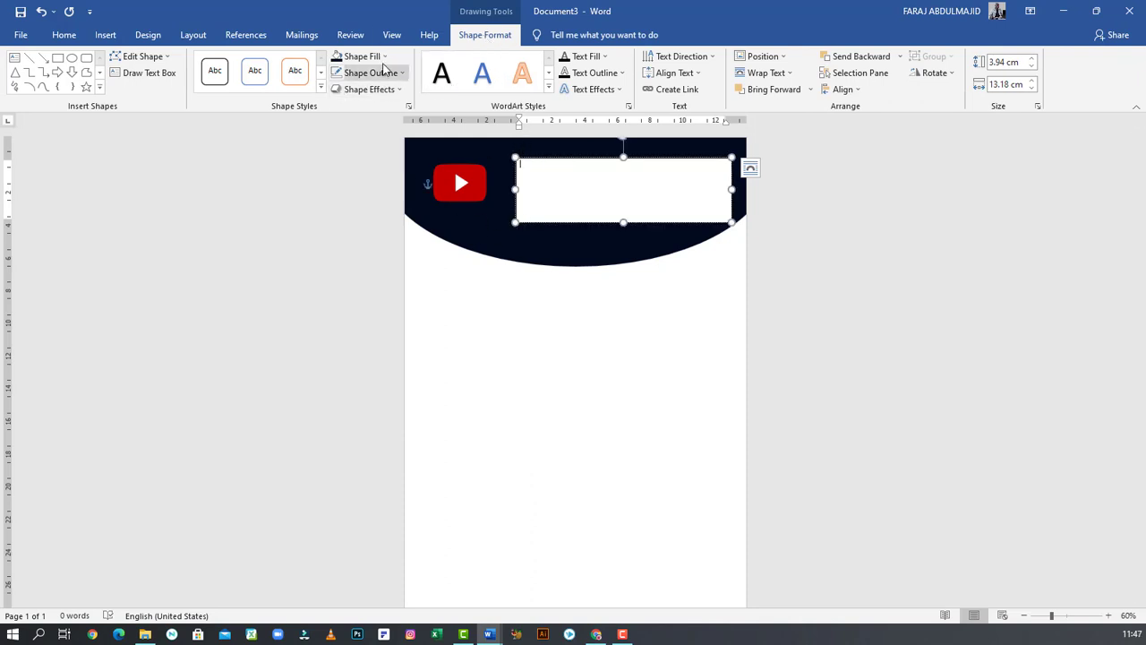
pyautogui.click(386, 57)
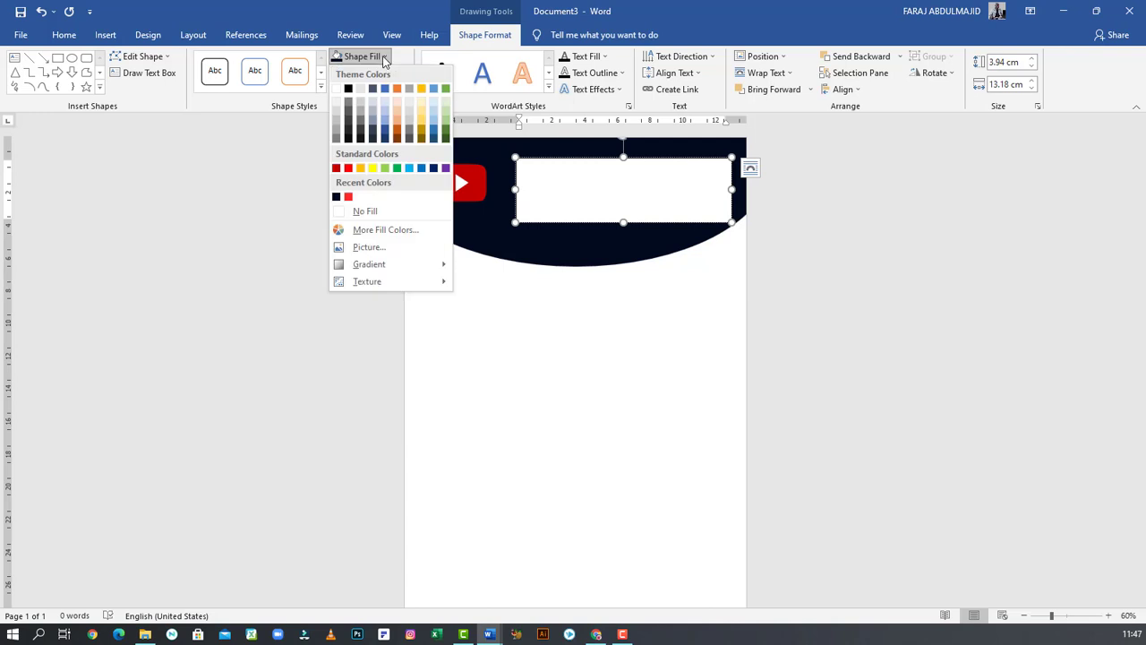
pyautogui.click(372, 212)
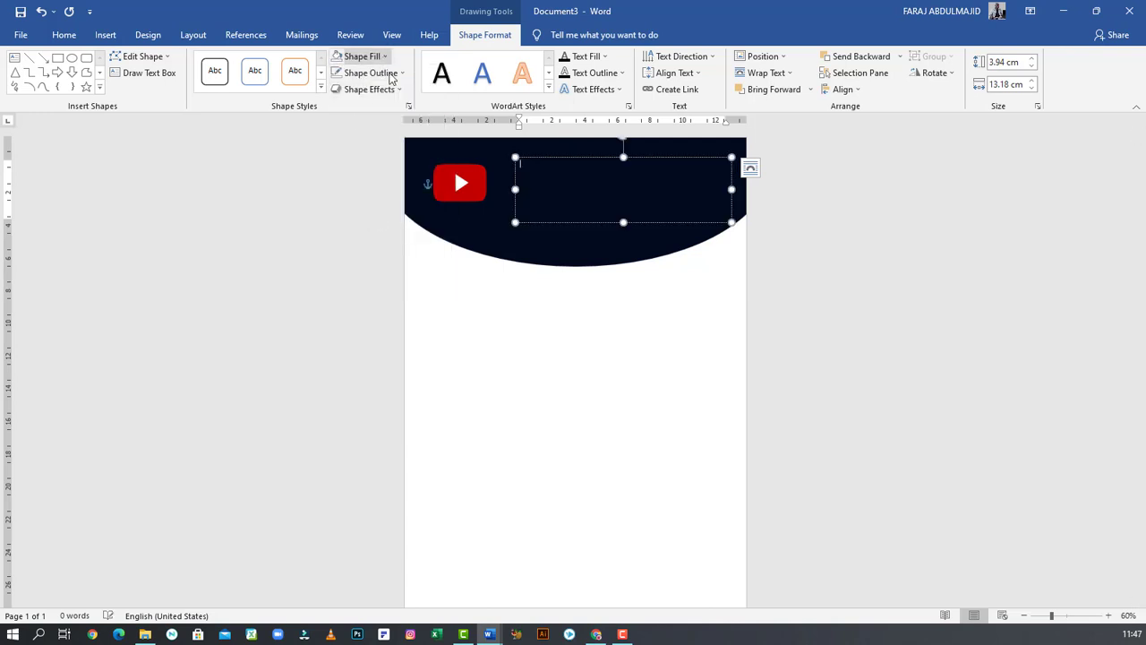
pyautogui.click(399, 75)
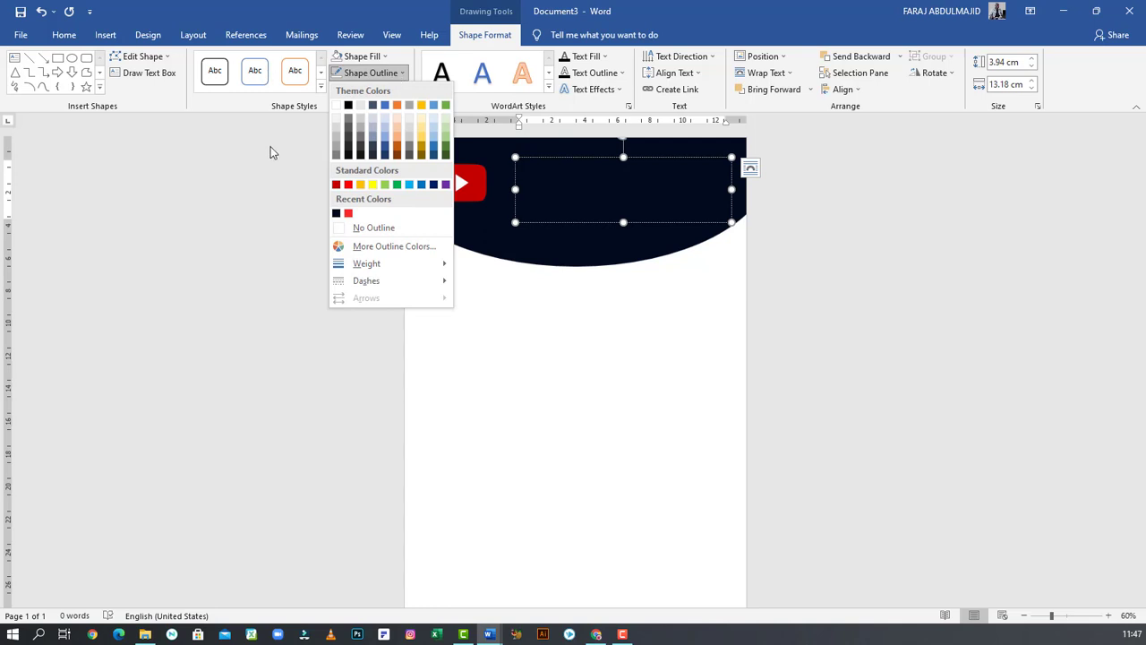
pyautogui.click(393, 230)
pyautogui.click(591, 328)
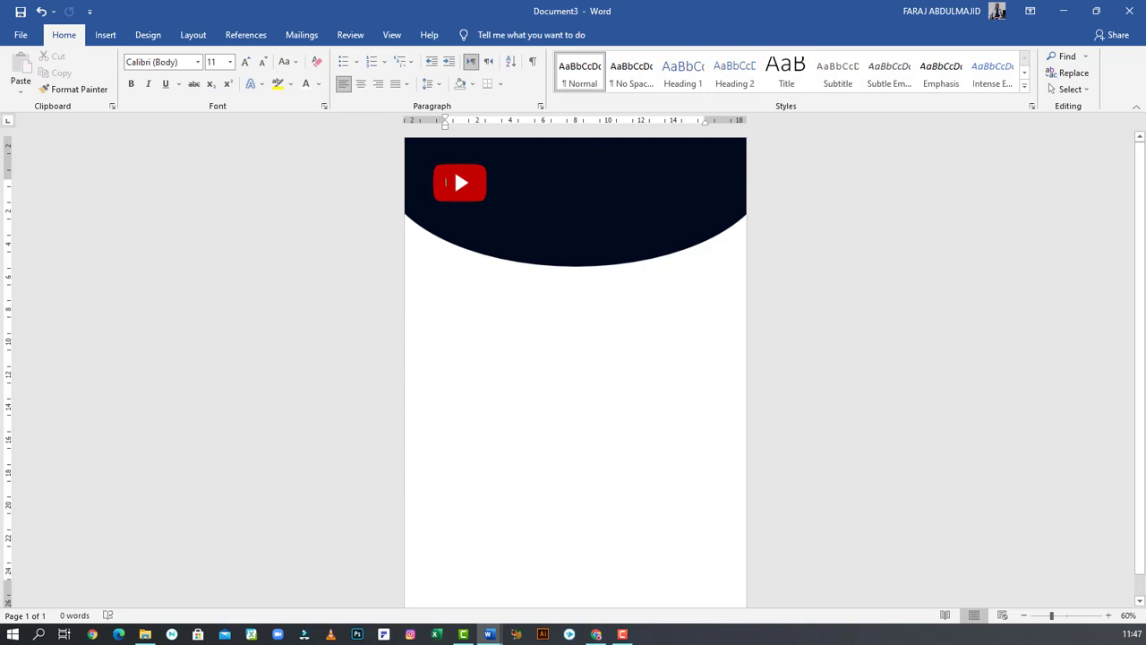
# Step: Shift the transparent text box slightly up and toward the play-button picture, and enter "LEARN SNAD SHARE" in it
pyautogui.click(557, 161)
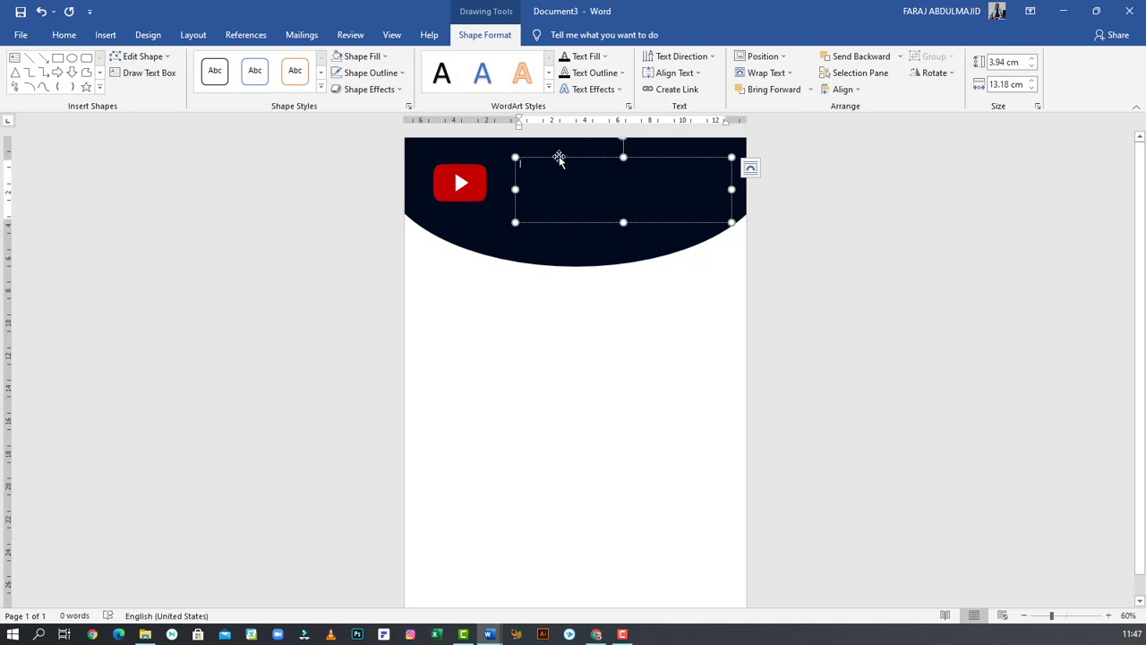
pyautogui.moveTo(559, 160); pyautogui.dragTo(549, 156)
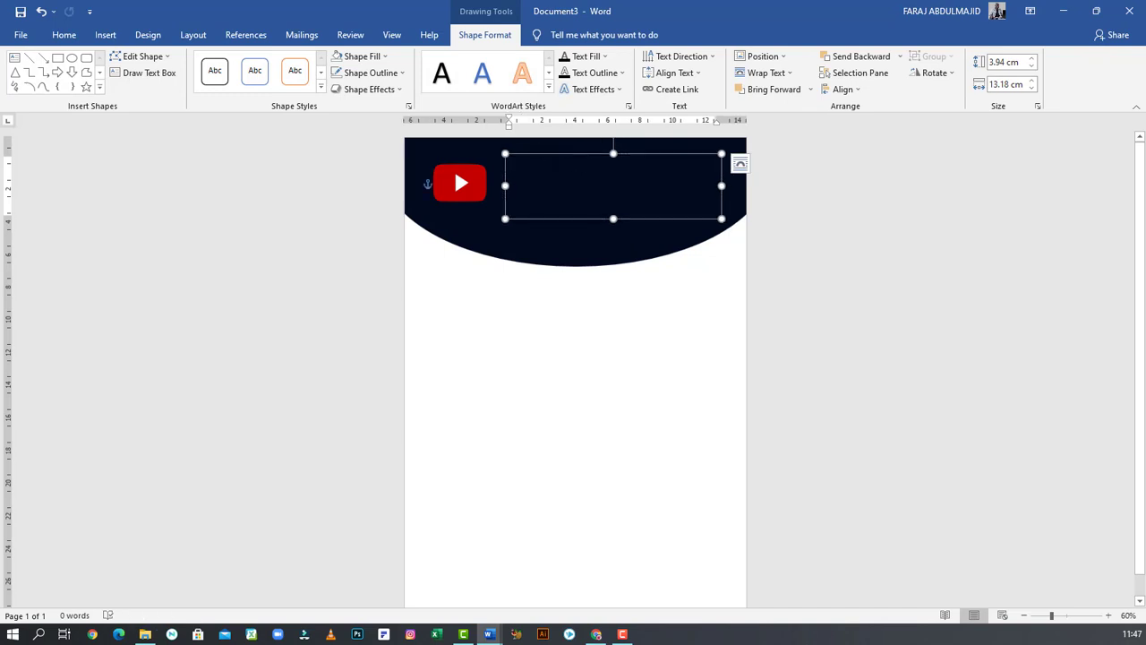
pyautogui.click(63, 34)
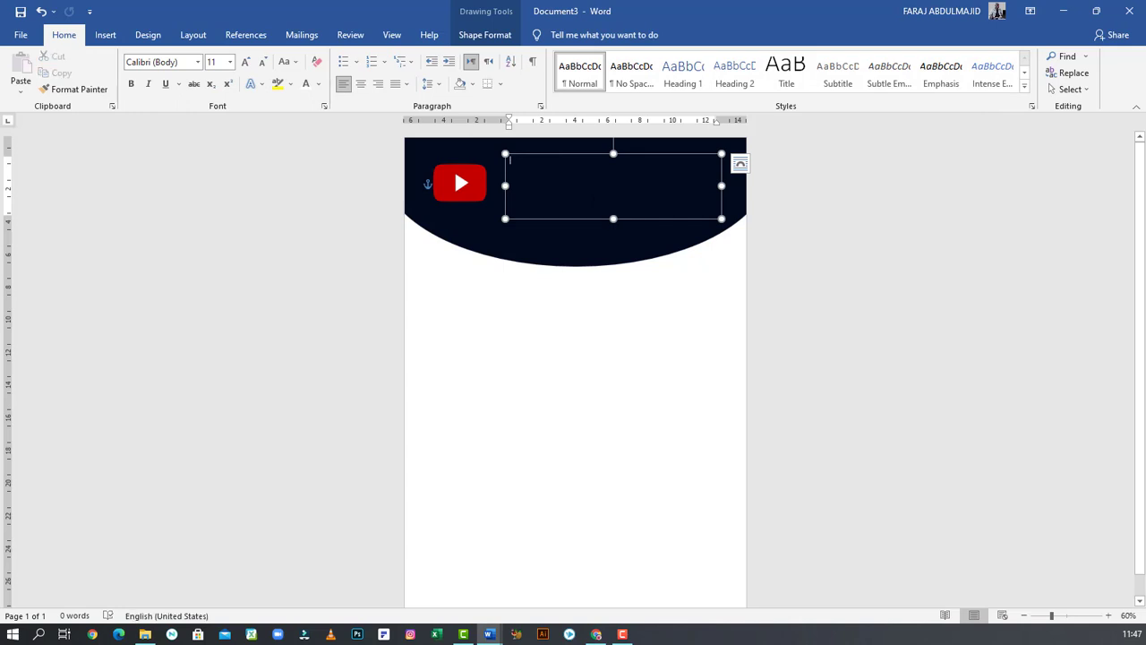
pyautogui.write('Subscribe')
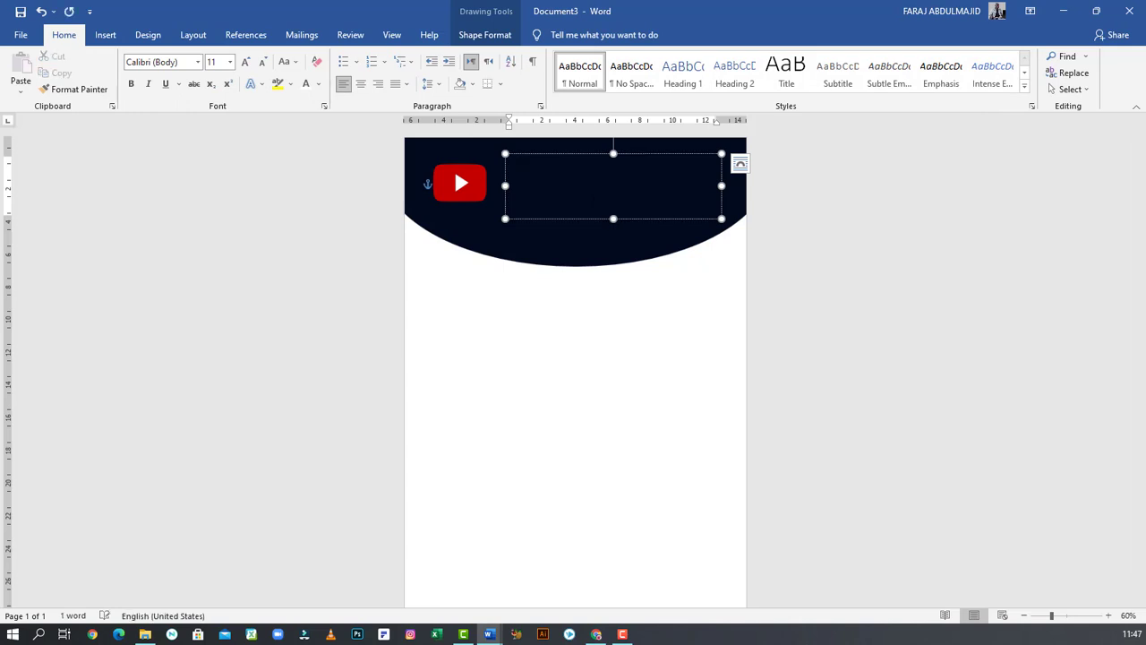
pyautogui.write(' Now')
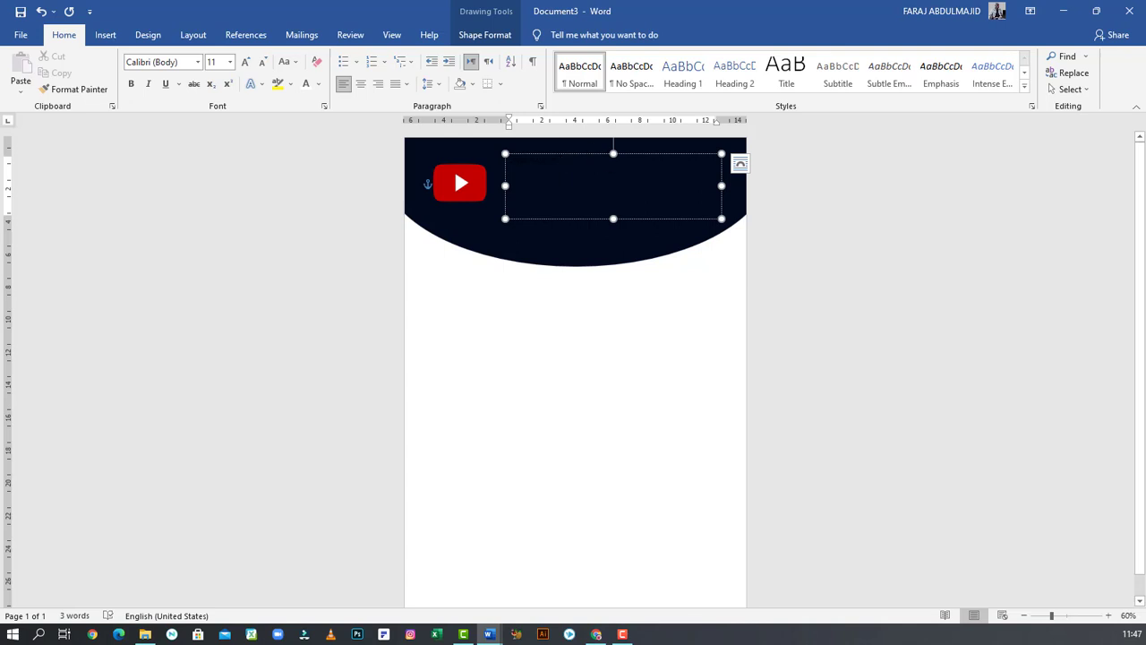
# Step: Colour all the text in the header text box white and set its font size to 36
pyautogui.hotkey('ctrl', 'a')
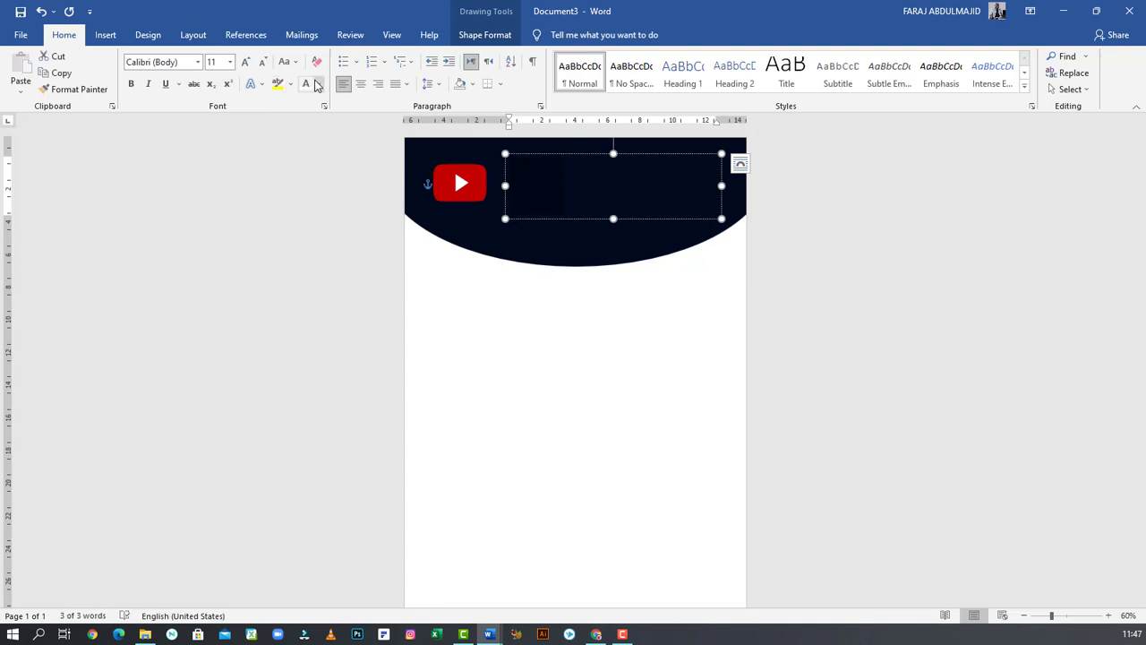
pyautogui.click(320, 84)
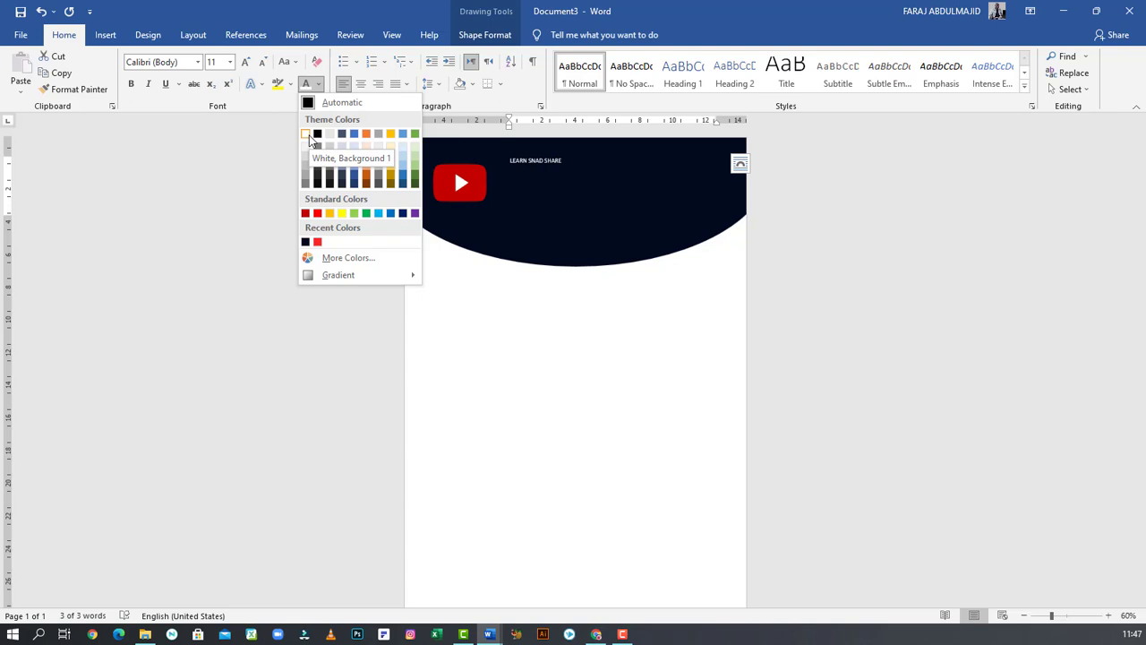
pyautogui.click(309, 139)
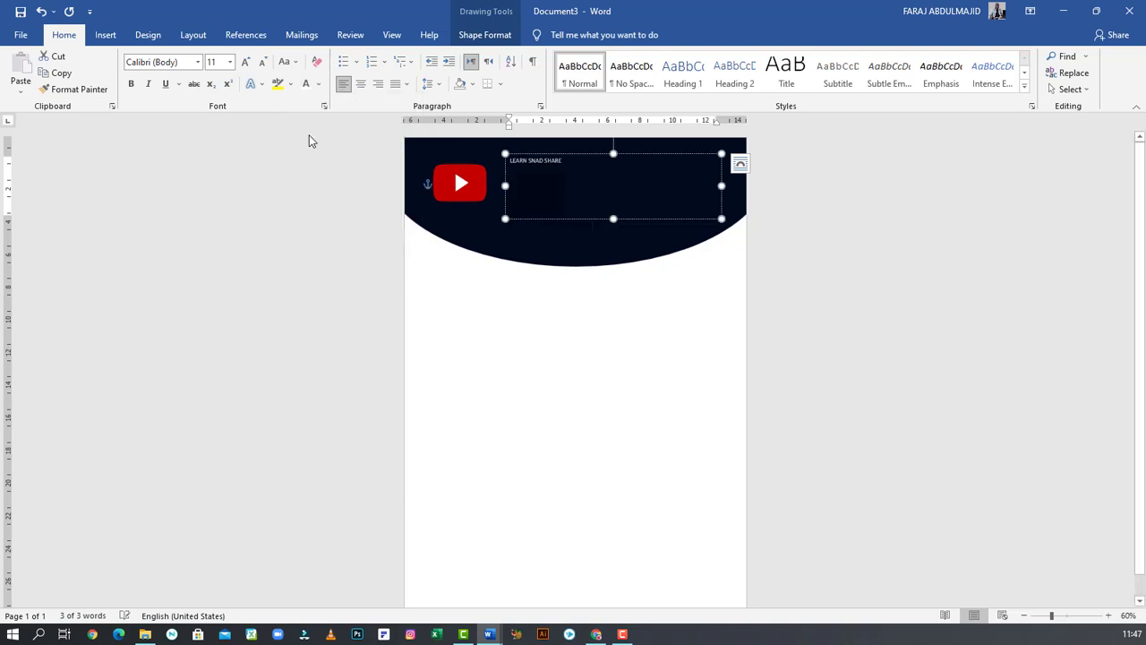
pyautogui.click(245, 62)
pyautogui.click(245, 62)
pyautogui.click(245, 62)
pyautogui.click(246, 61)
pyautogui.click(246, 62)
pyautogui.click(245, 61)
pyautogui.click(246, 62)
pyautogui.click(245, 61)
pyautogui.click(245, 62)
pyautogui.click(246, 62)
pyautogui.click(246, 61)
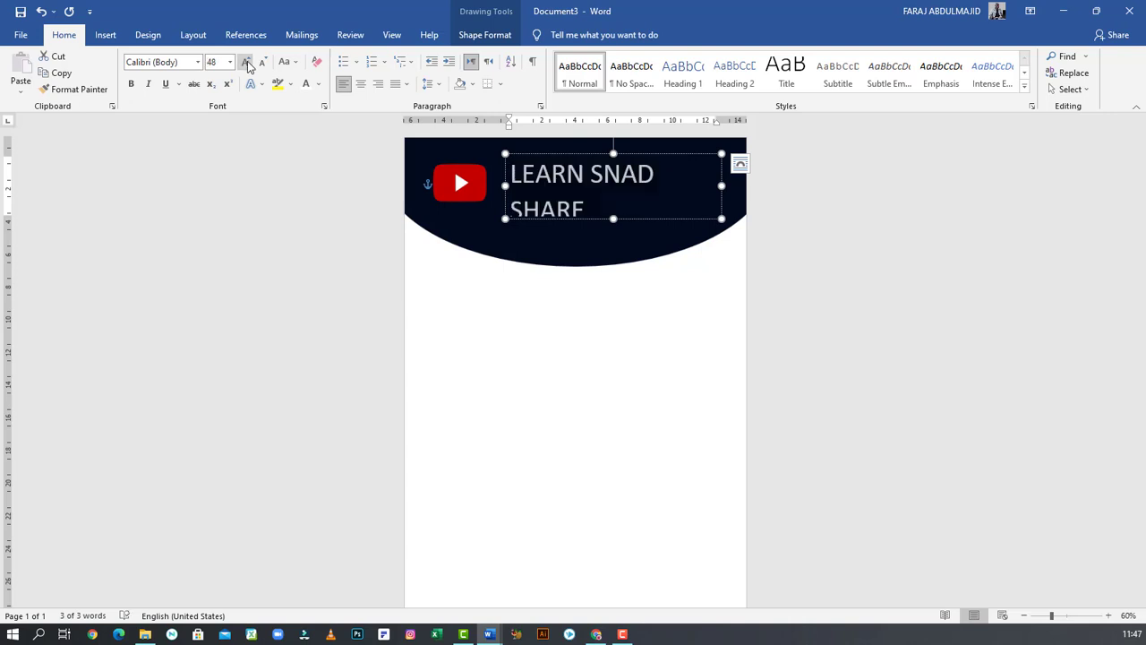
pyautogui.click(261, 62)
# Step: Replace the misspelled middle word of the header text with "AND"
pyautogui.click(591, 179)
pyautogui.press('Left')
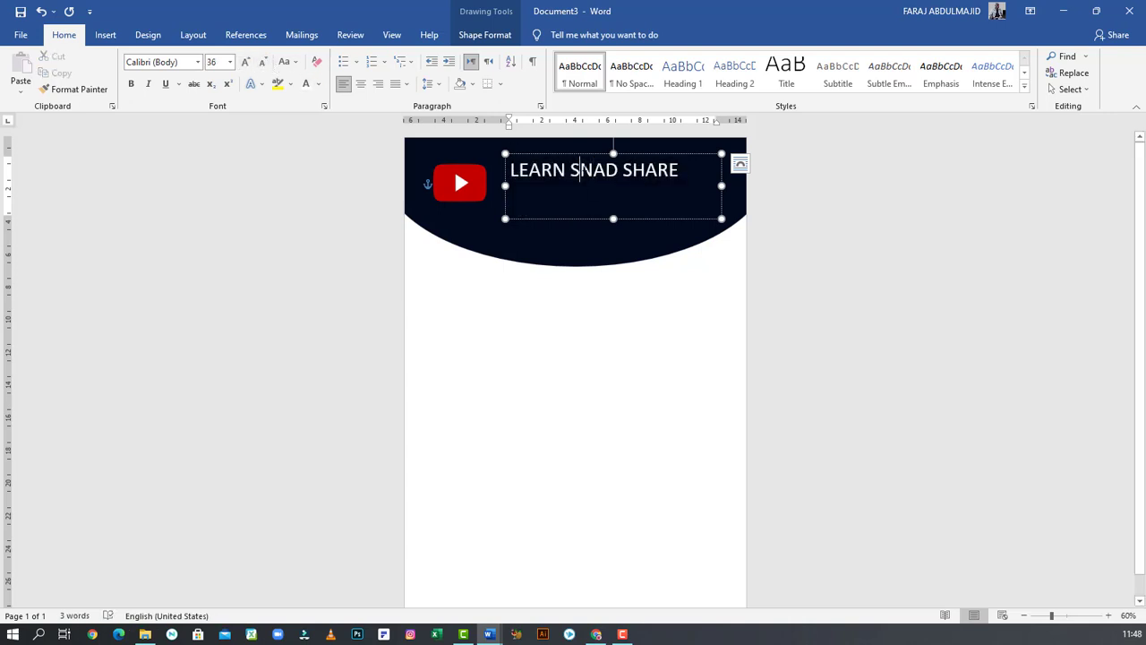
pyautogui.doubleClick(591, 171)
pyautogui.write('AND')
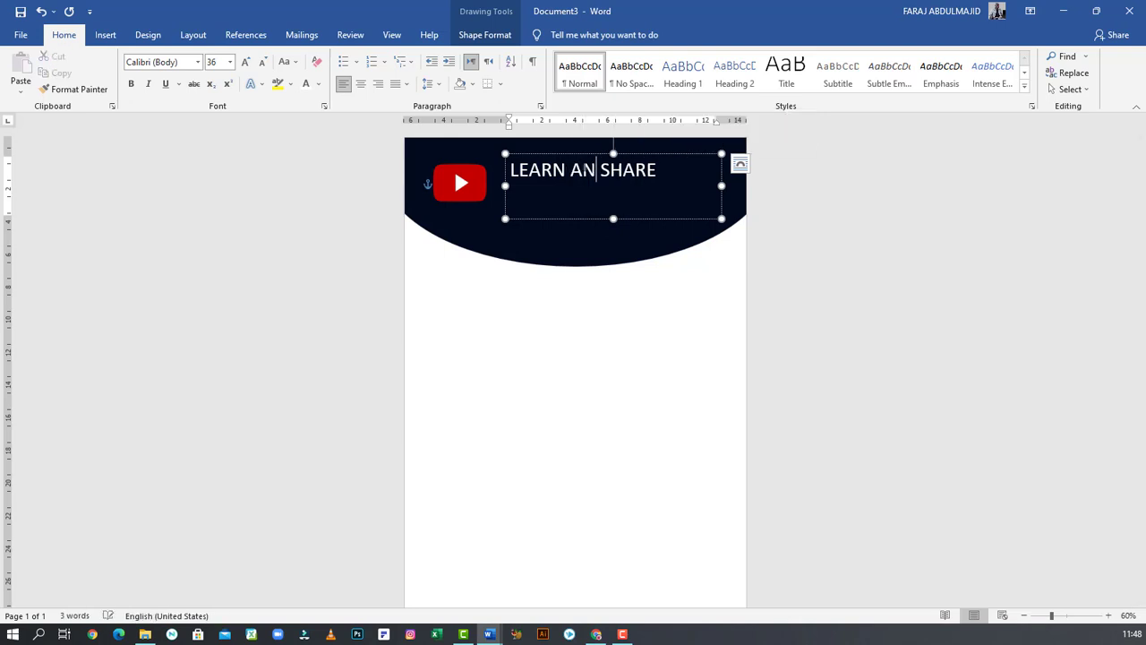
# Step: Set the "LEARN AND SHARE" text to size 48 and widen its text box to the page's right edge
pyautogui.hotkey('ctrl', 'a')
pyautogui.click(246, 66)
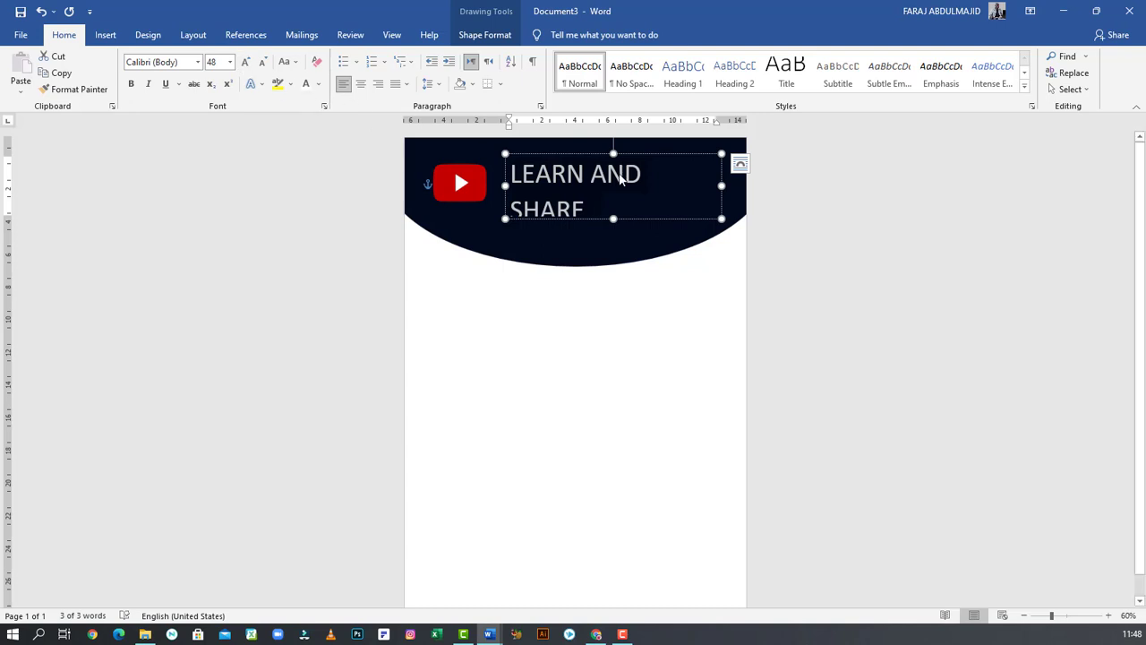
pyautogui.moveTo(721, 185); pyautogui.dragTo(747, 186)
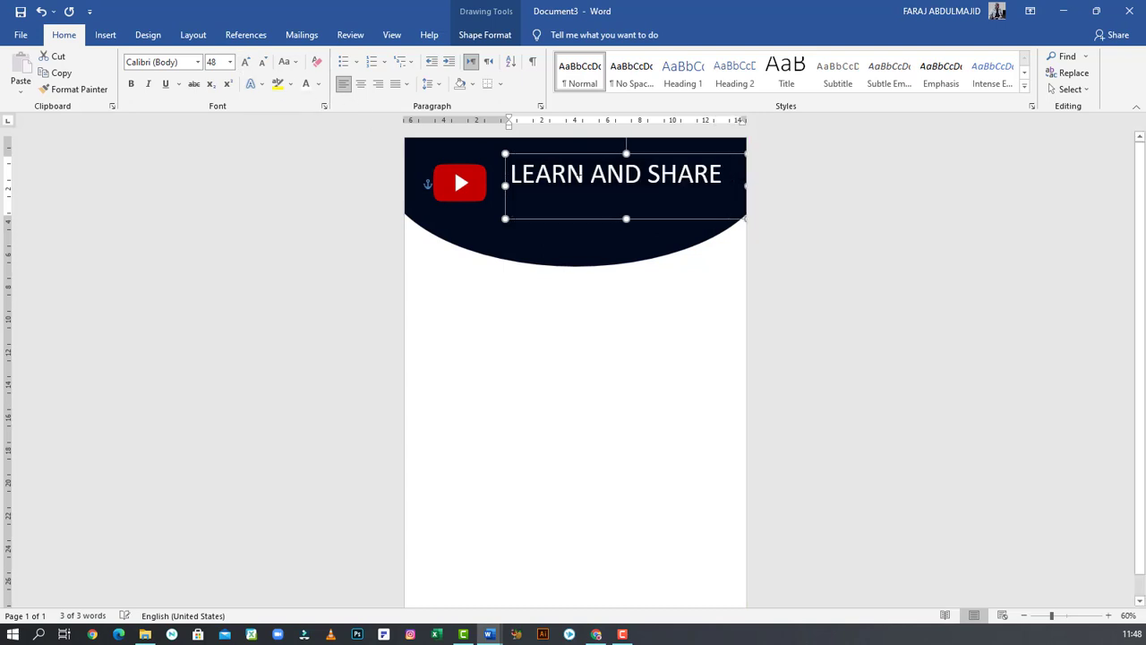
# Step: Lower the "LEARN AND SHARE" text box slightly and shift the dark header oval a little up the page
pyautogui.moveTo(626, 219); pyautogui.dragTo(626, 197)
pyautogui.moveTo(583, 154)
pyautogui.mouseDown()
pyautogui.moveTo(581, 172)
pyautogui.moveTo(576, 164)
pyautogui.mouseUp()
pyautogui.moveTo(576, 232); pyautogui.dragTo(582, 243)
pyautogui.click(619, 361)
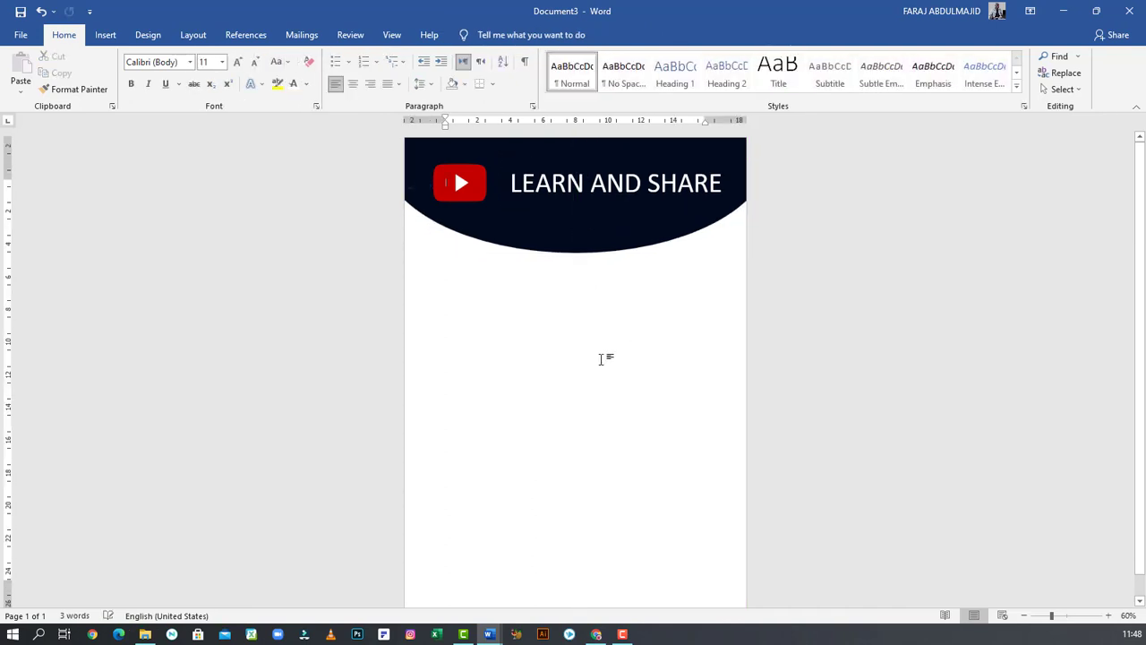
# Step: Move the play-button picture slightly down beside the heading text
pyautogui.moveTo(455, 184); pyautogui.dragTo(461, 192)
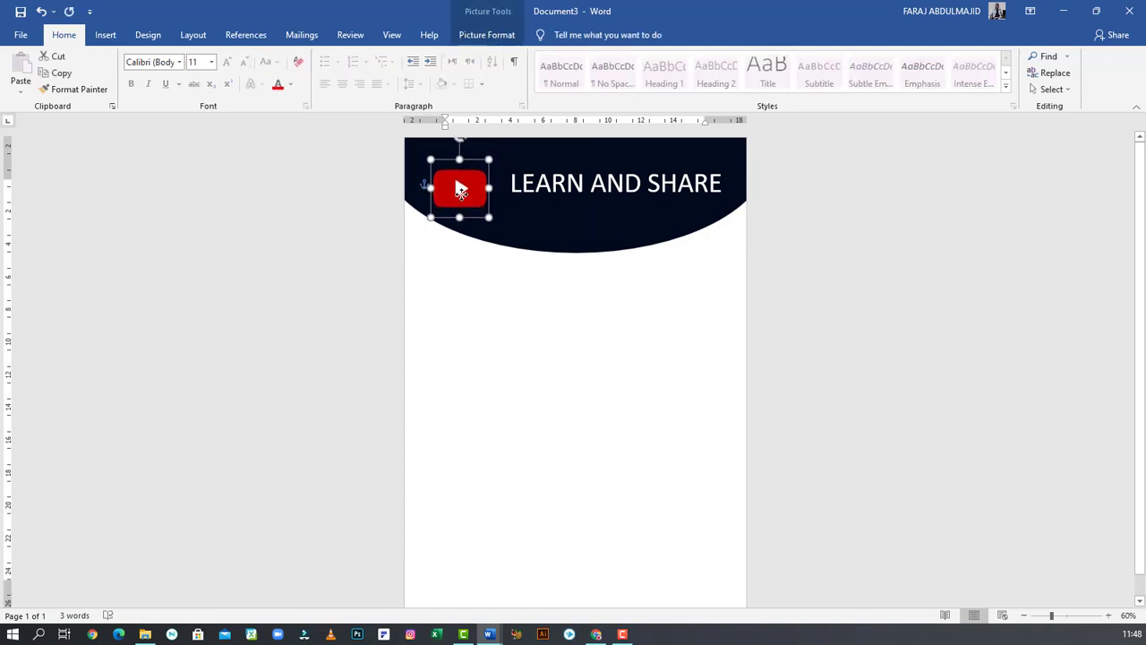
pyautogui.scroll(-1, 580, 360)
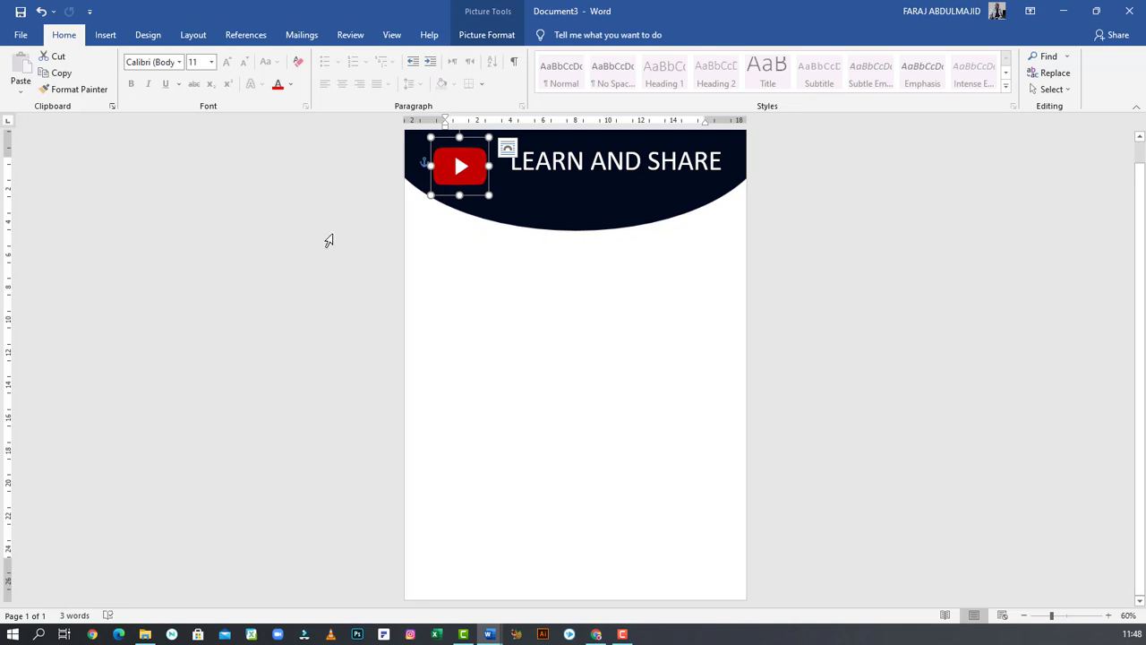
pyautogui.click(664, 248)
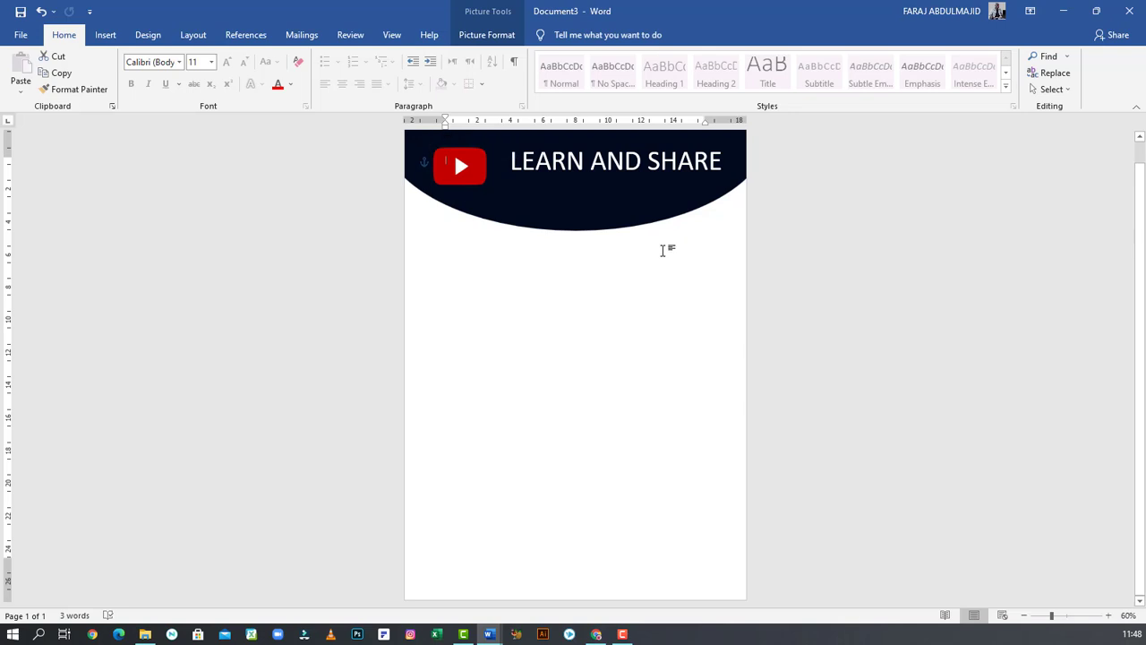
# Step: Insert the PNG picture "jjj" from the personal folder under PROJECTS on Local Disk (D:) and set its wrapping to in front of text
pyautogui.click(106, 35)
pyautogui.click(167, 88)
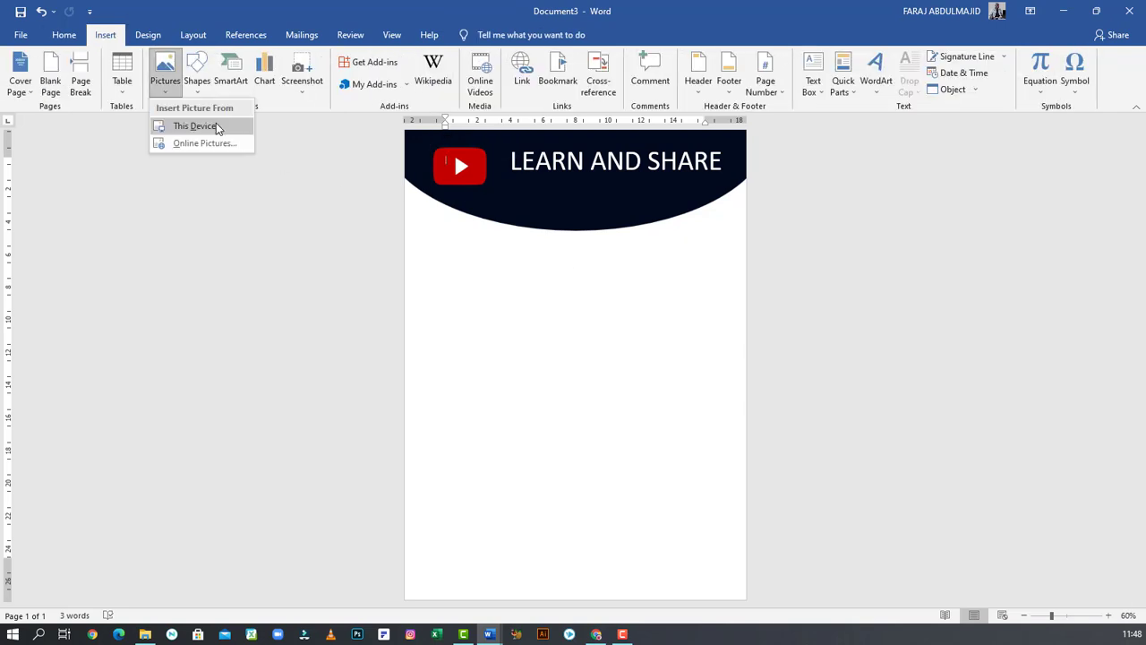
pyautogui.click(206, 126)
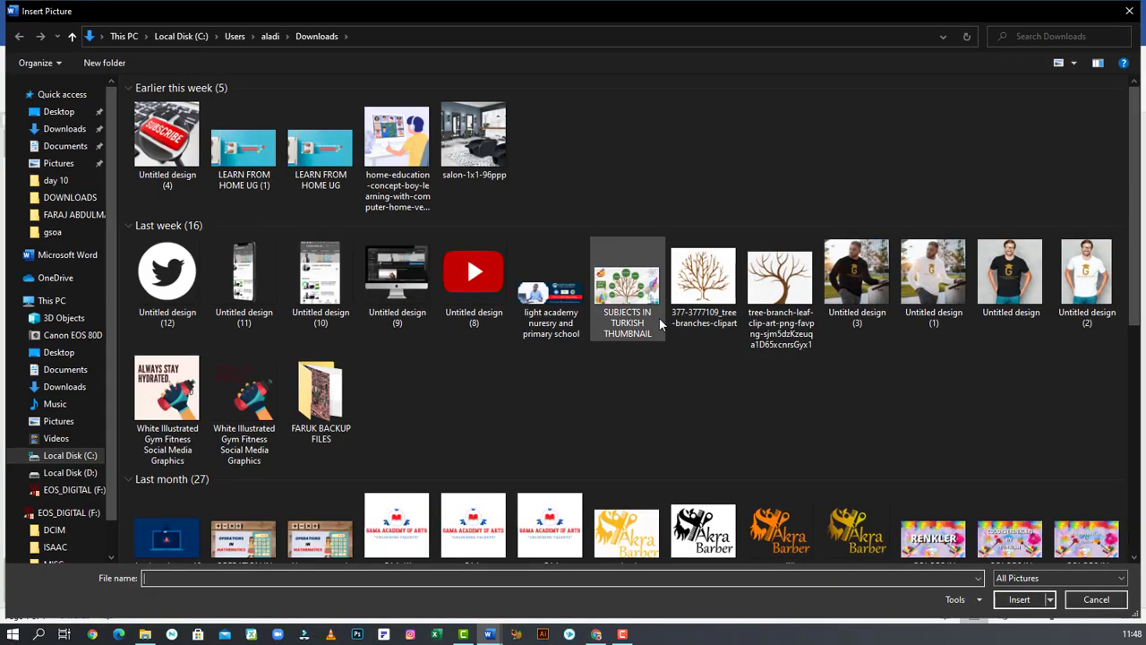
pyautogui.scroll(-6, 656, 319)
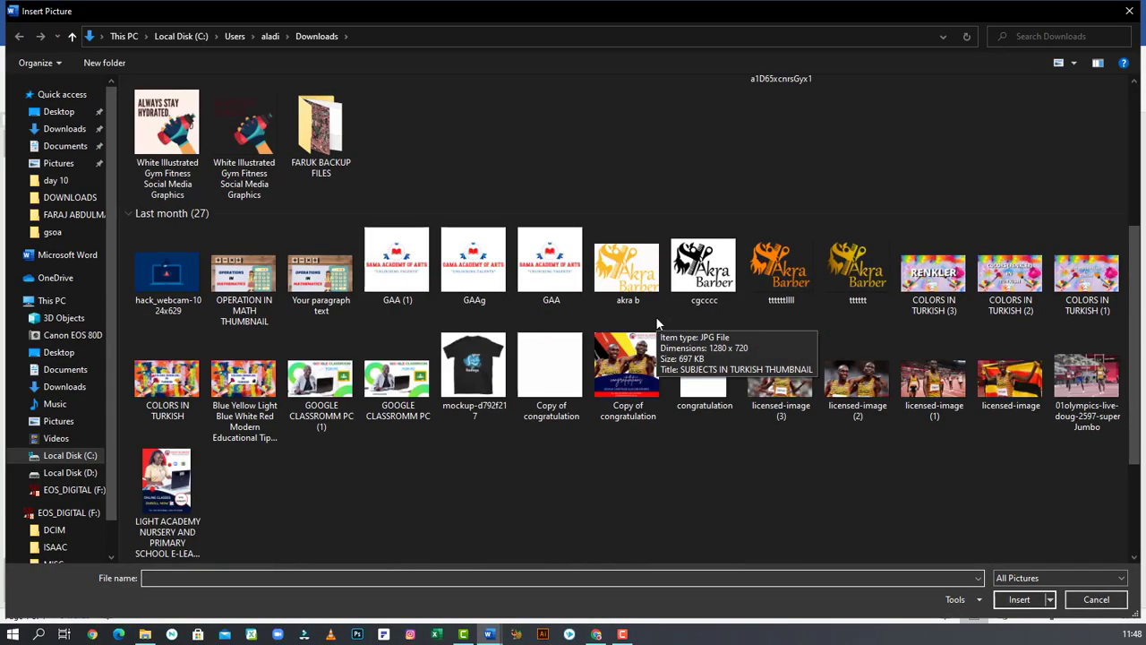
pyautogui.scroll(6, 655, 317)
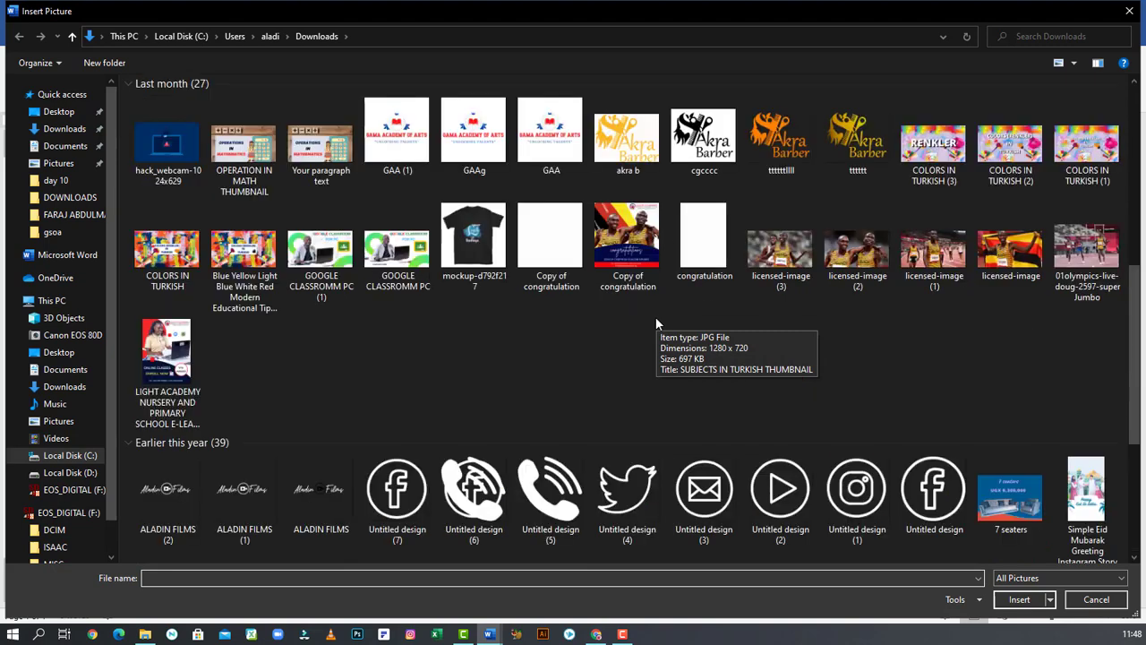
pyautogui.click(81, 215)
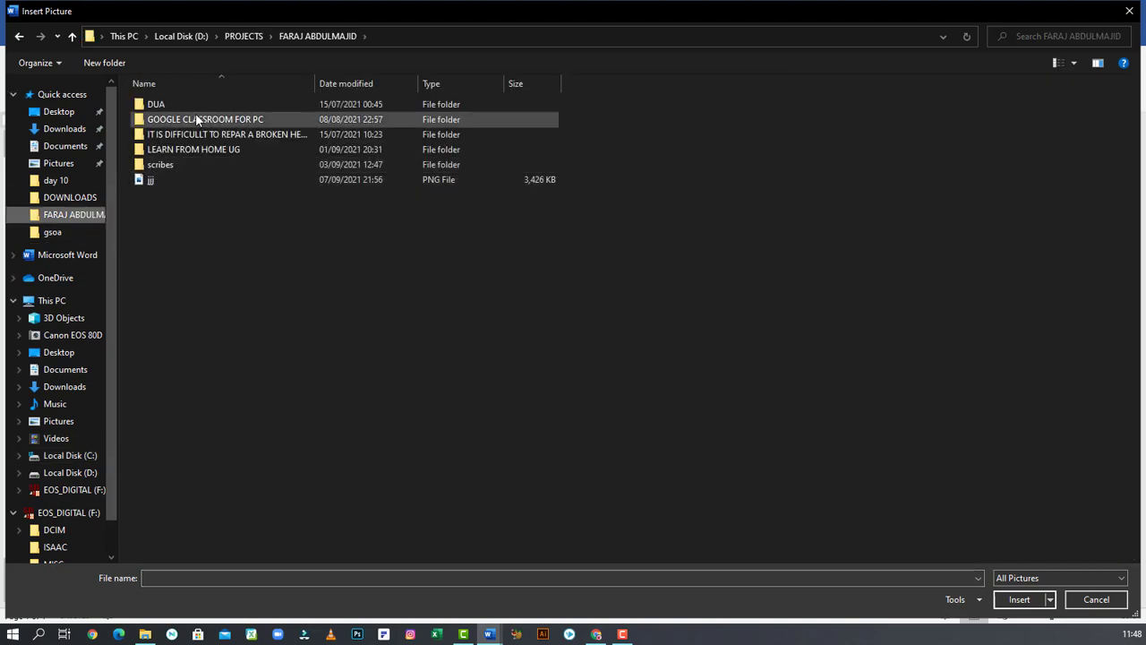
pyautogui.click(1058, 63)
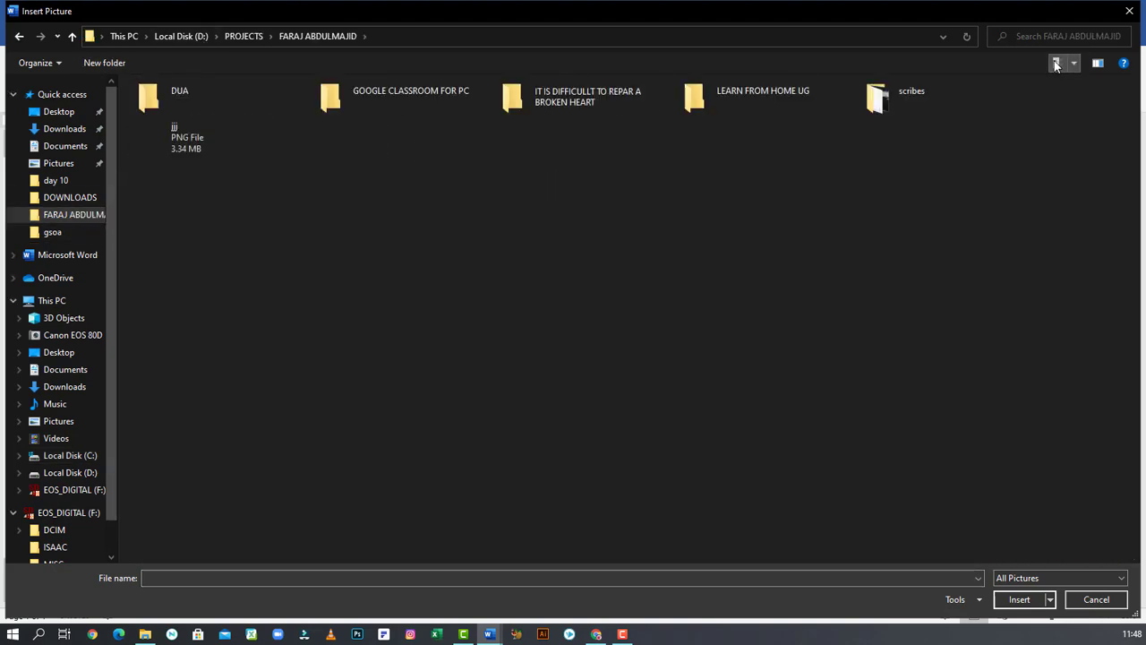
pyautogui.click(167, 140)
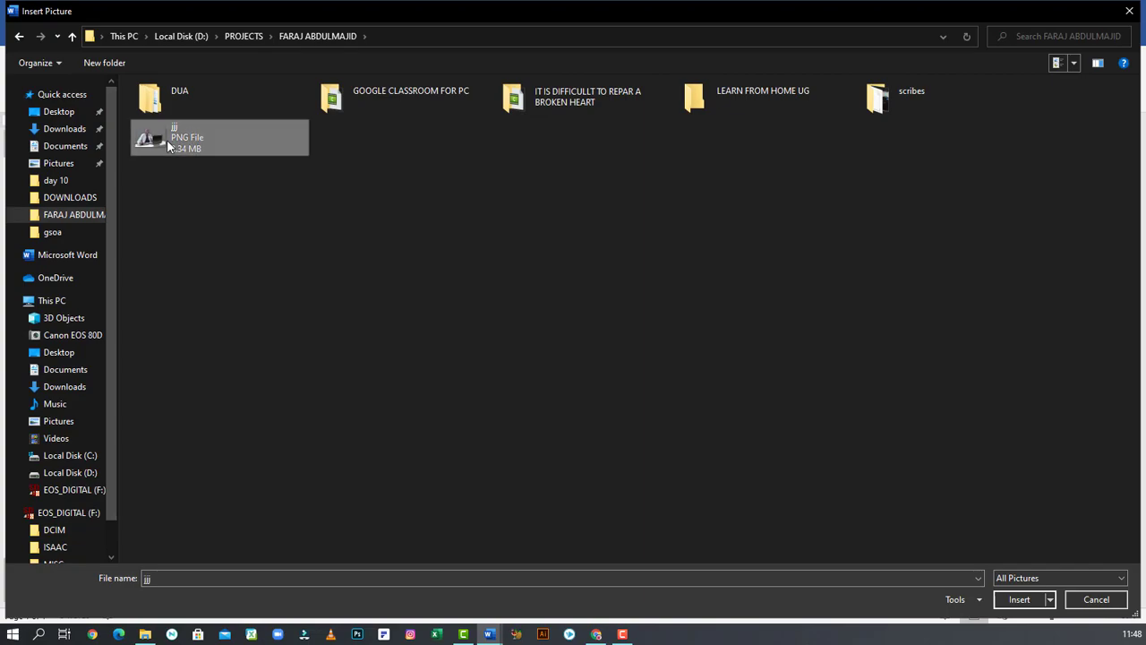
pyautogui.click(1020, 599)
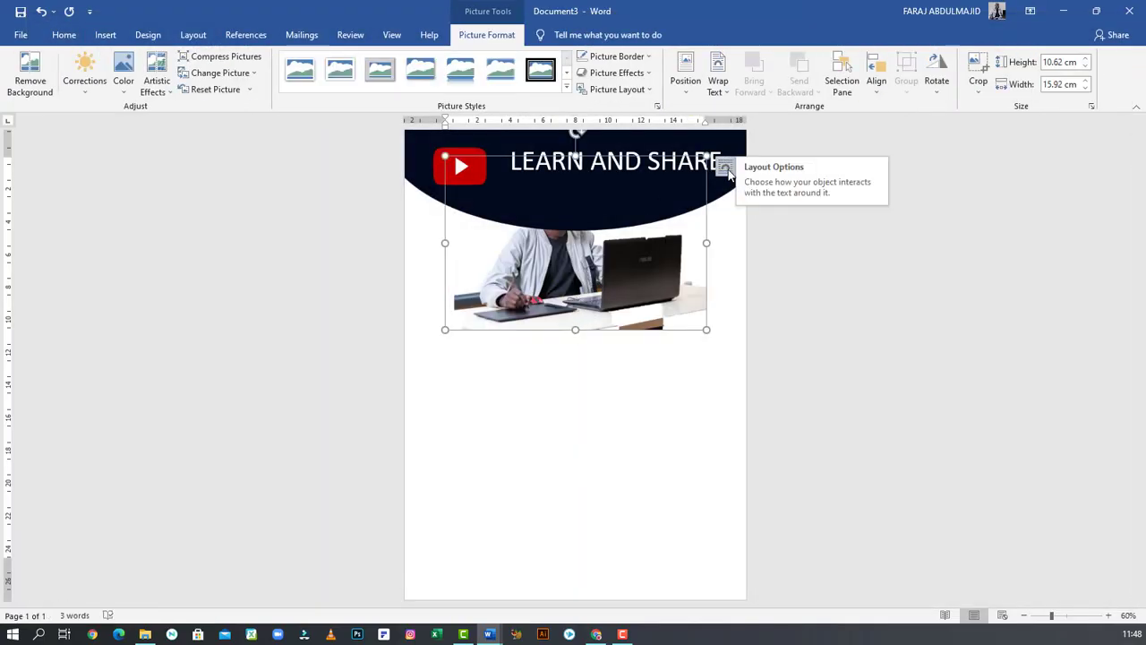
pyautogui.click(725, 168)
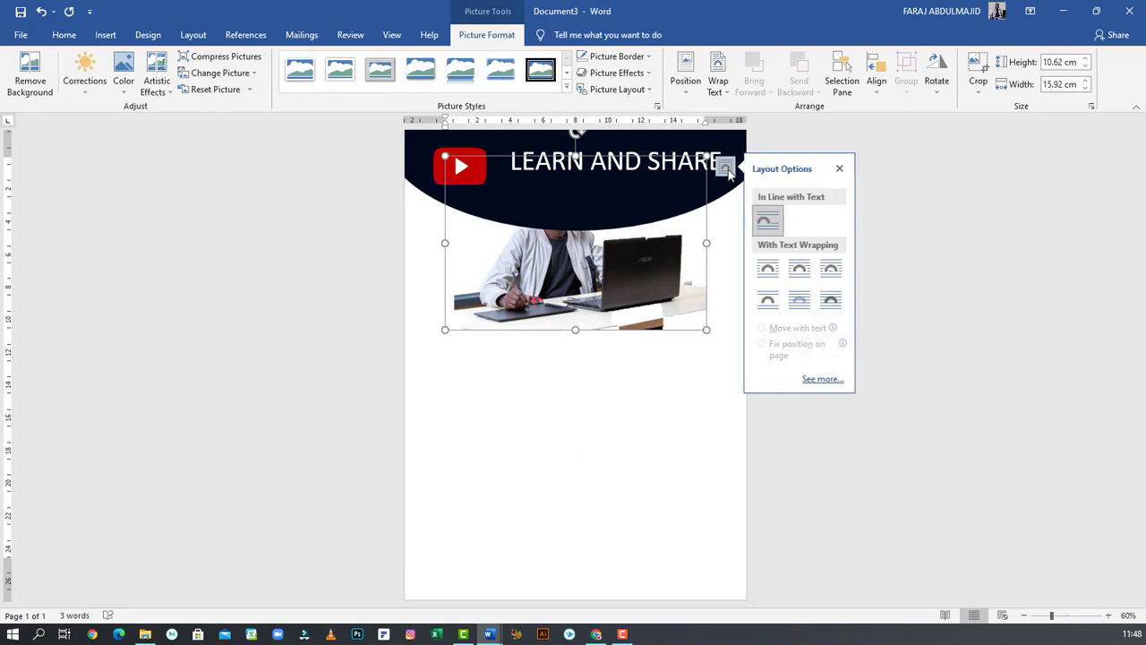
pyautogui.click(831, 308)
# Step: Enlarge the picture of the man with the laptop to about 15.24 by 22.86 cm and centre it just below the header curve
pyautogui.moveTo(601, 271); pyautogui.dragTo(567, 348)
pyautogui.moveTo(672, 408); pyautogui.dragTo(749, 483)
pyautogui.moveTo(594, 360); pyautogui.dragTo(571, 339)
pyautogui.moveTo(647, 328); pyautogui.dragTo(565, 336)
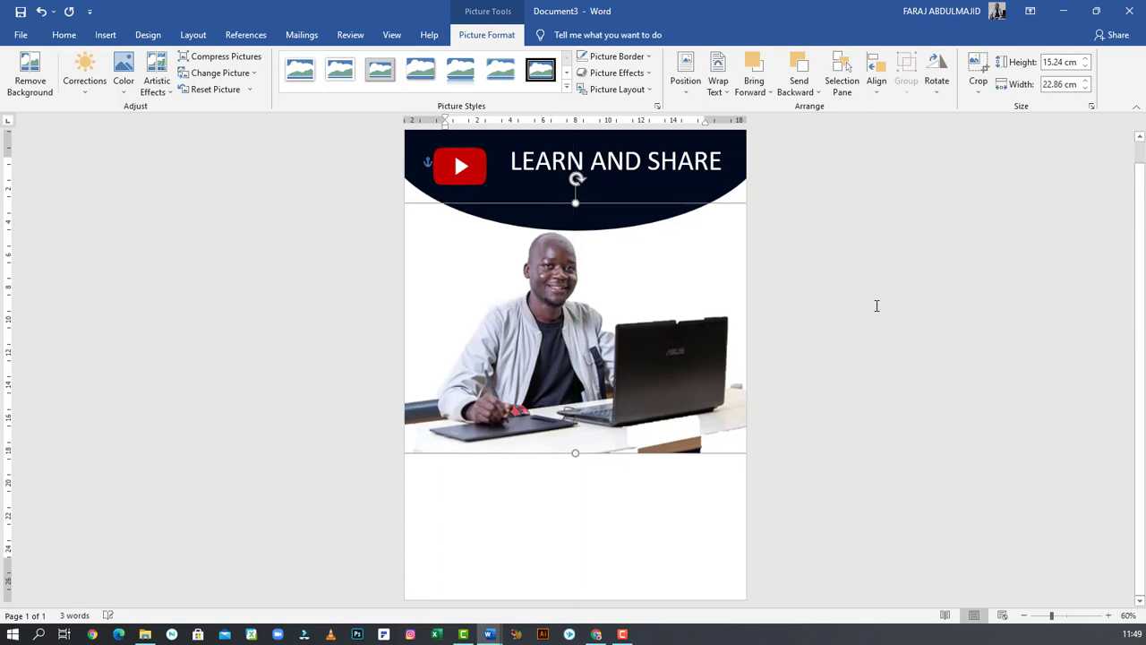
pyautogui.click(780, 379)
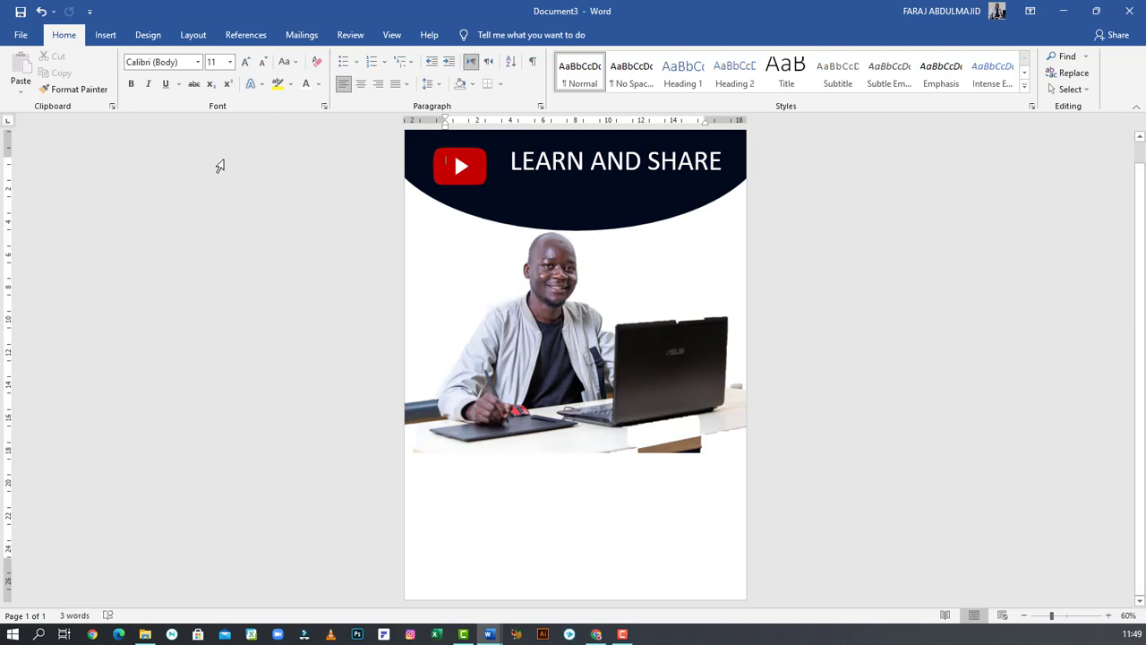
# Step: Draw a large oval shape, about 17.75 cm high and 24.13 cm wide, over the lower part of the page
pyautogui.click(123, 37)
pyautogui.click(200, 94)
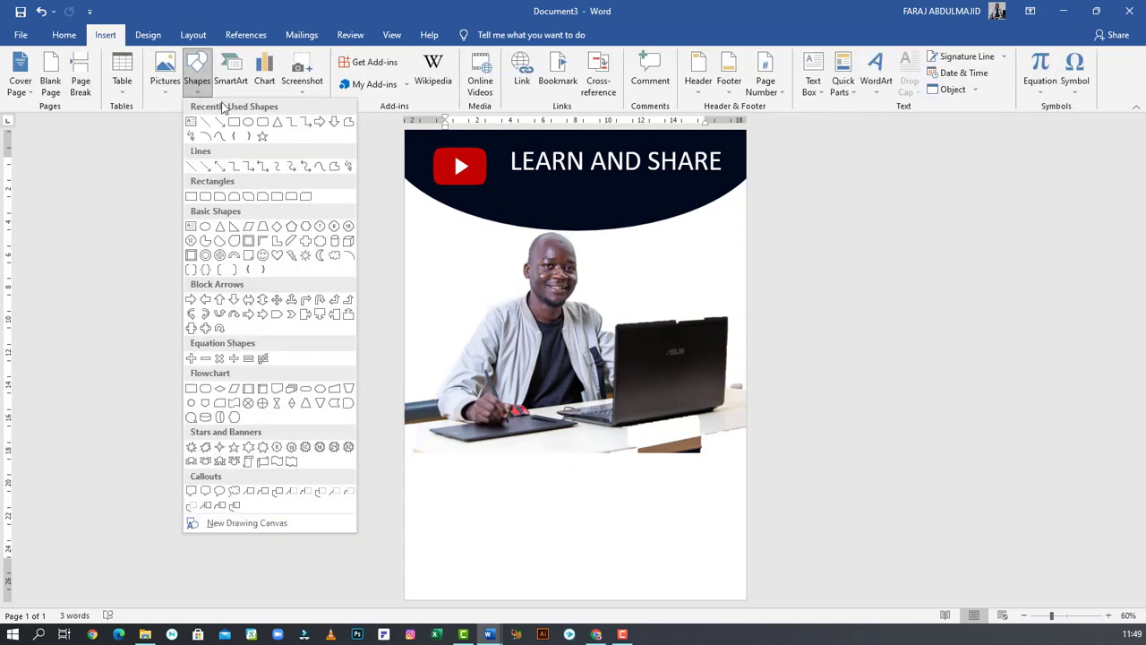
pyautogui.click(248, 123)
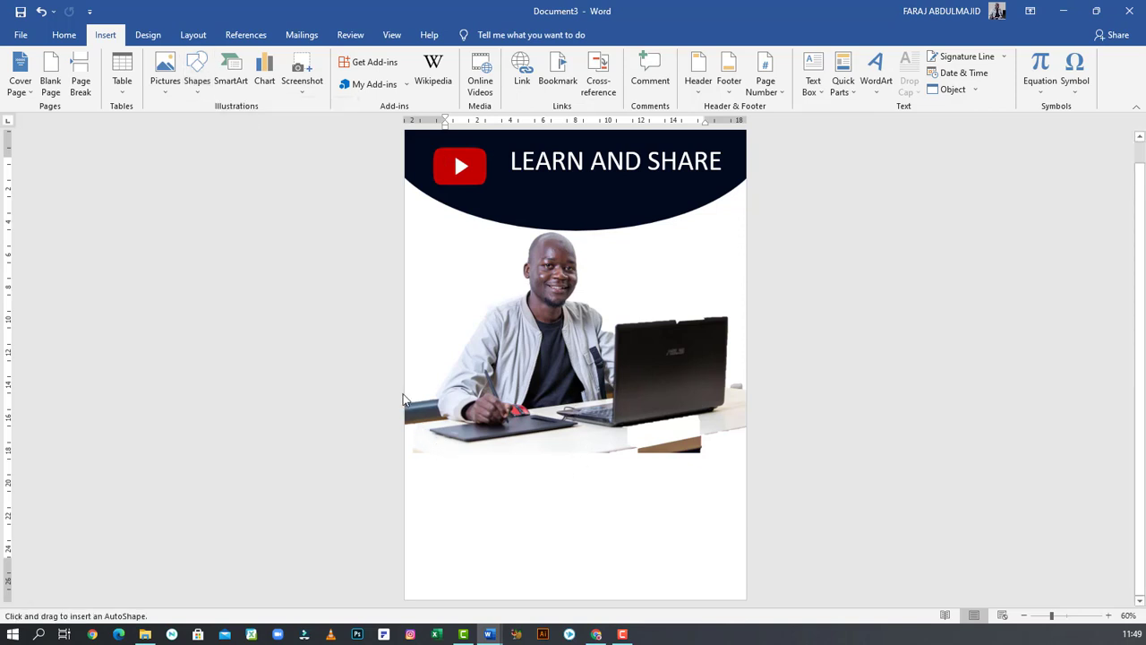
pyautogui.moveTo(403, 392); pyautogui.dragTo(806, 592)
# Step: Rotate the large oval clockwise and move it down so its curve fills the page's lower-left area, nudging the photo to sit just above it
pyautogui.moveTo(516, 473); pyautogui.dragTo(440, 452)
pyautogui.moveTo(550, 347); pyautogui.dragTo(582, 348)
pyautogui.moveTo(511, 562); pyautogui.dragTo(468, 636)
pyautogui.moveTo(559, 488); pyautogui.dragTo(565, 562)
pyautogui.click(627, 441)
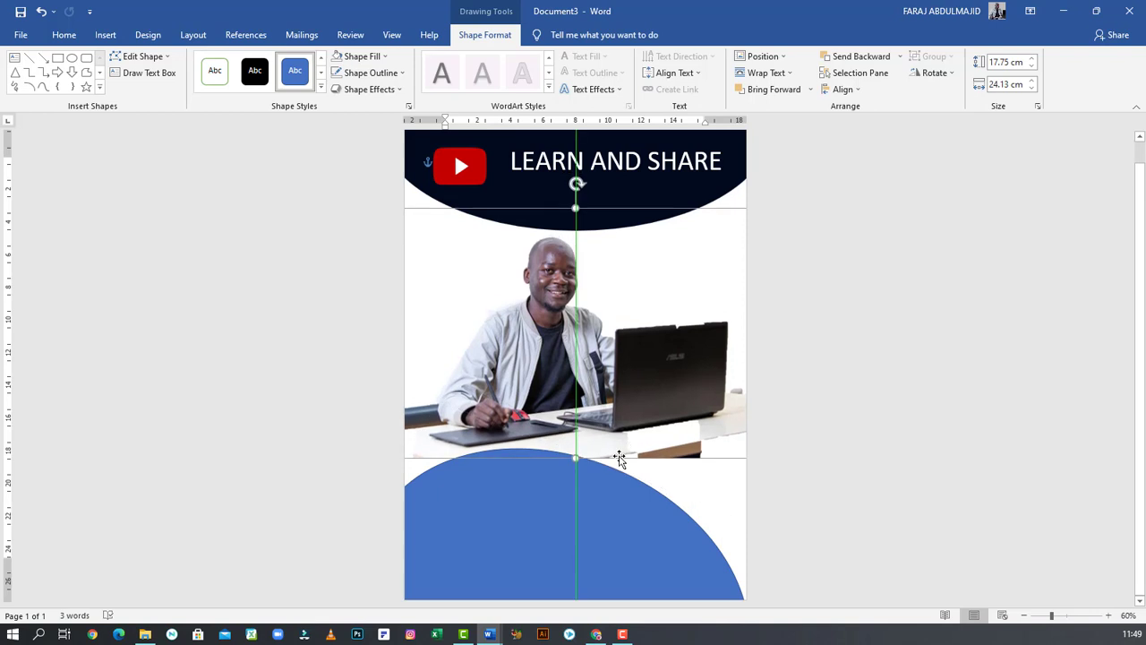
pyautogui.click(643, 530)
pyautogui.moveTo(574, 431); pyautogui.dragTo(643, 459)
pyautogui.moveTo(588, 535)
pyautogui.mouseDown()
pyautogui.moveTo(555, 532)
pyautogui.moveTo(579, 522)
pyautogui.mouseUp()
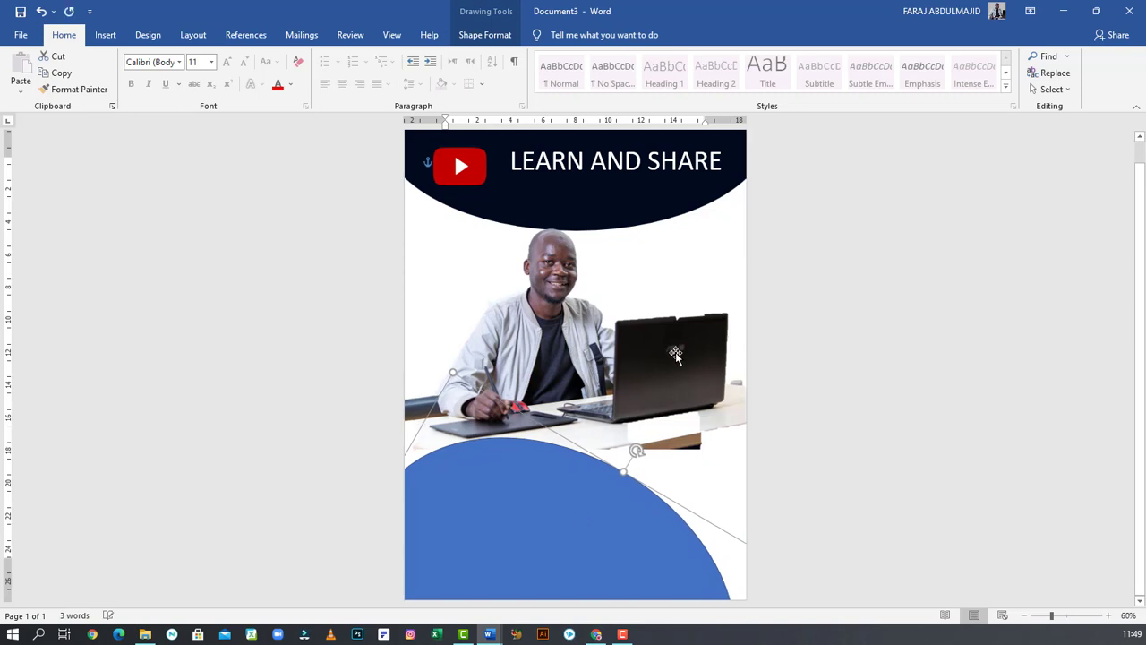
# Step: Fill the large lower oval with the recently used bright red
pyautogui.click(693, 269)
pyautogui.click(539, 522)
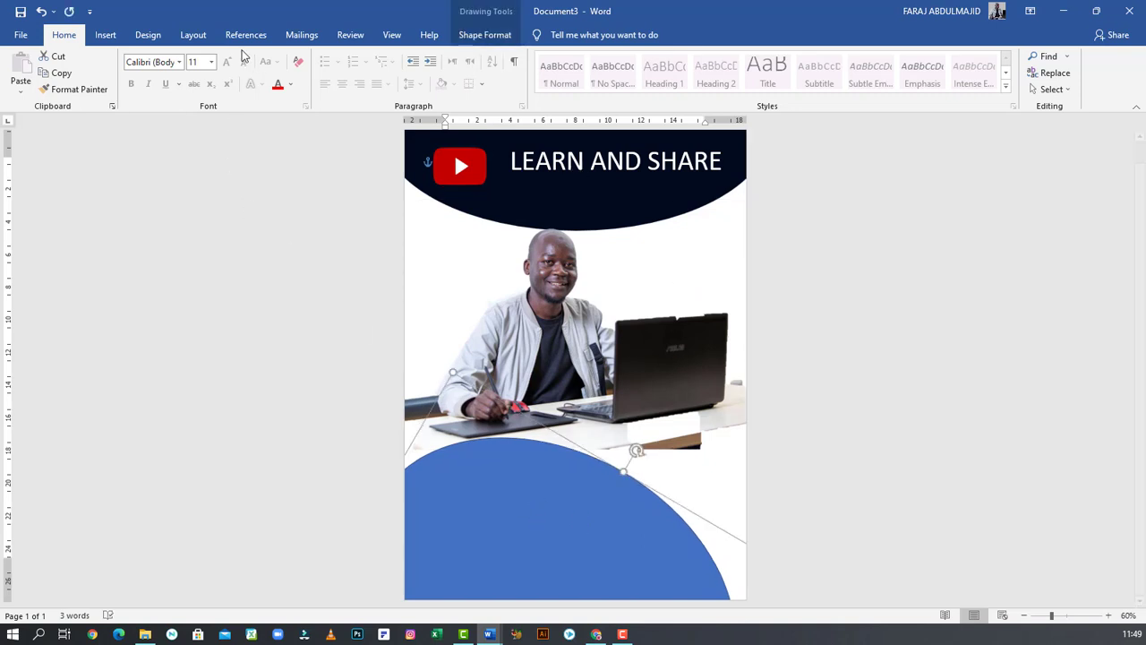
pyautogui.click(483, 37)
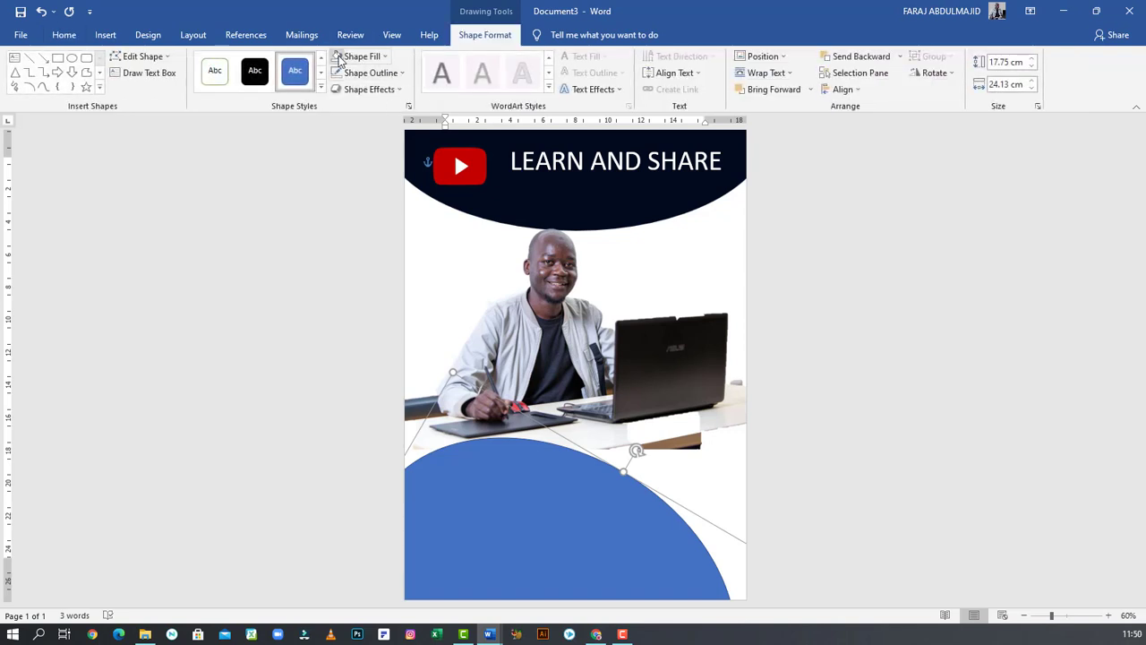
pyautogui.click(384, 58)
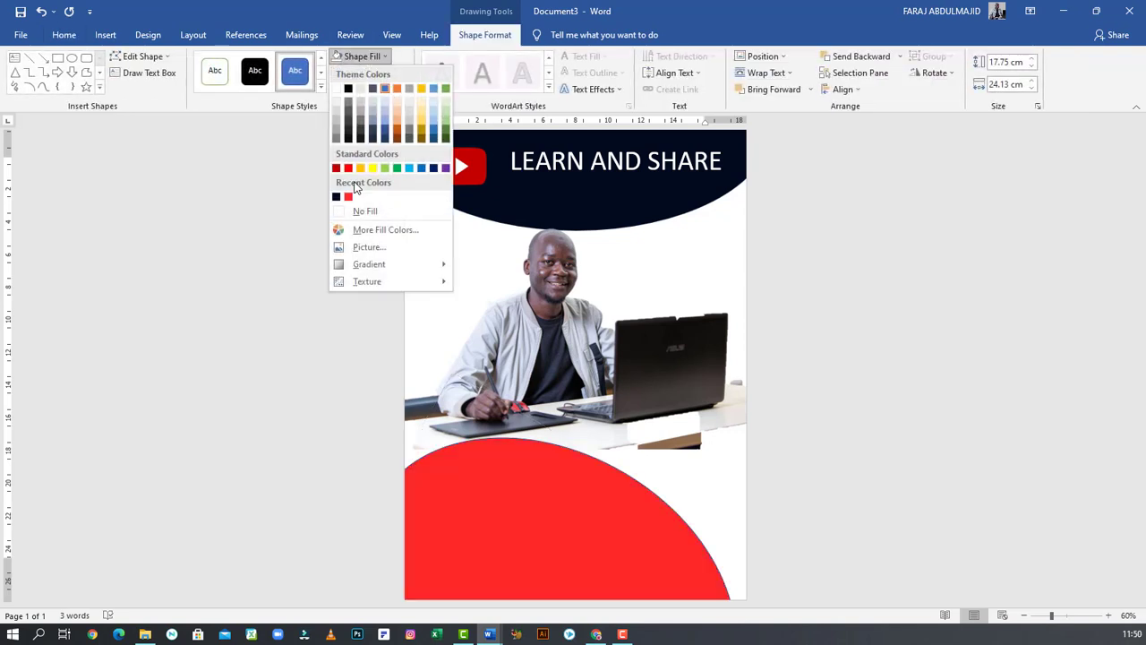